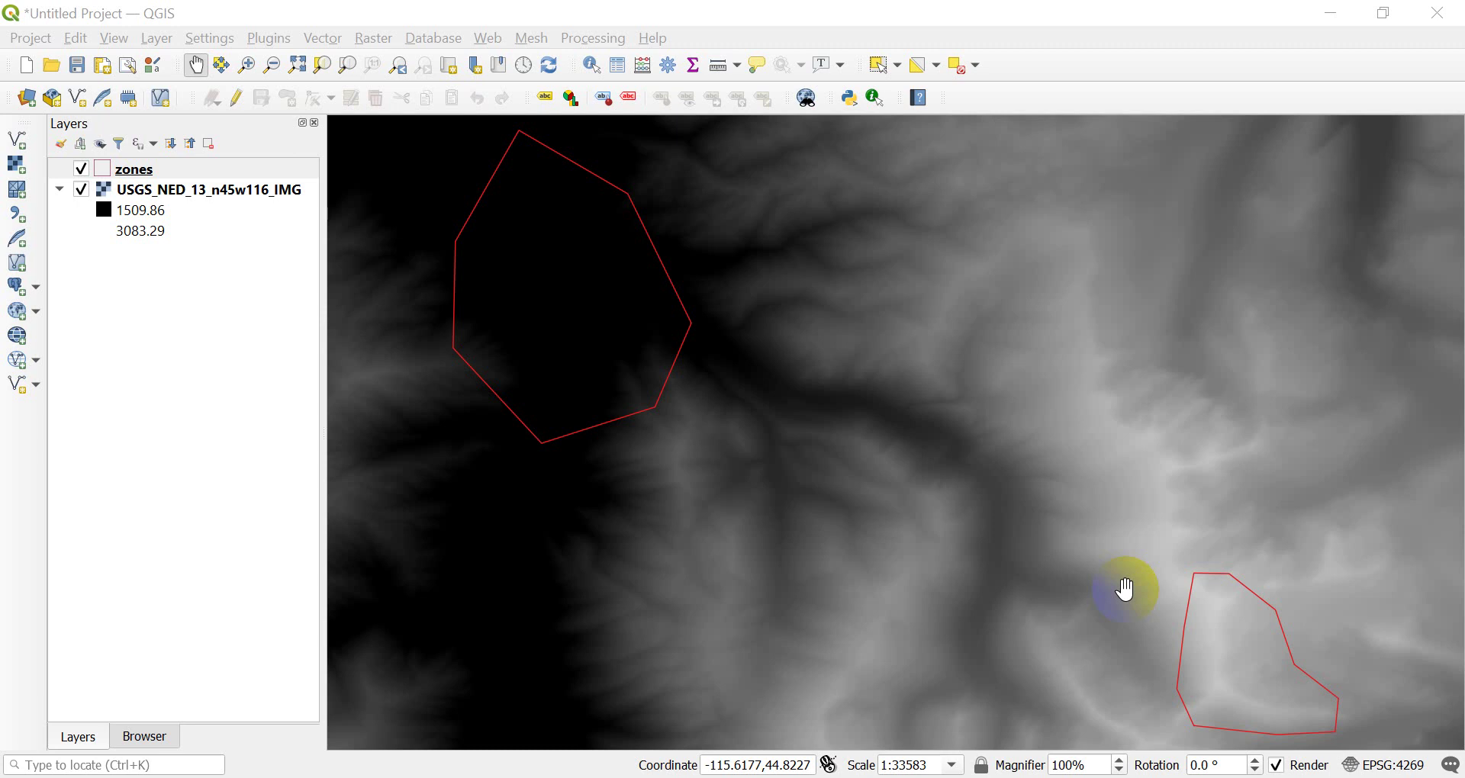
# Inspect the zones layer's attribute table, selecting zones 2 and 1, then clear the selection
pyautogui.click(556, 187)
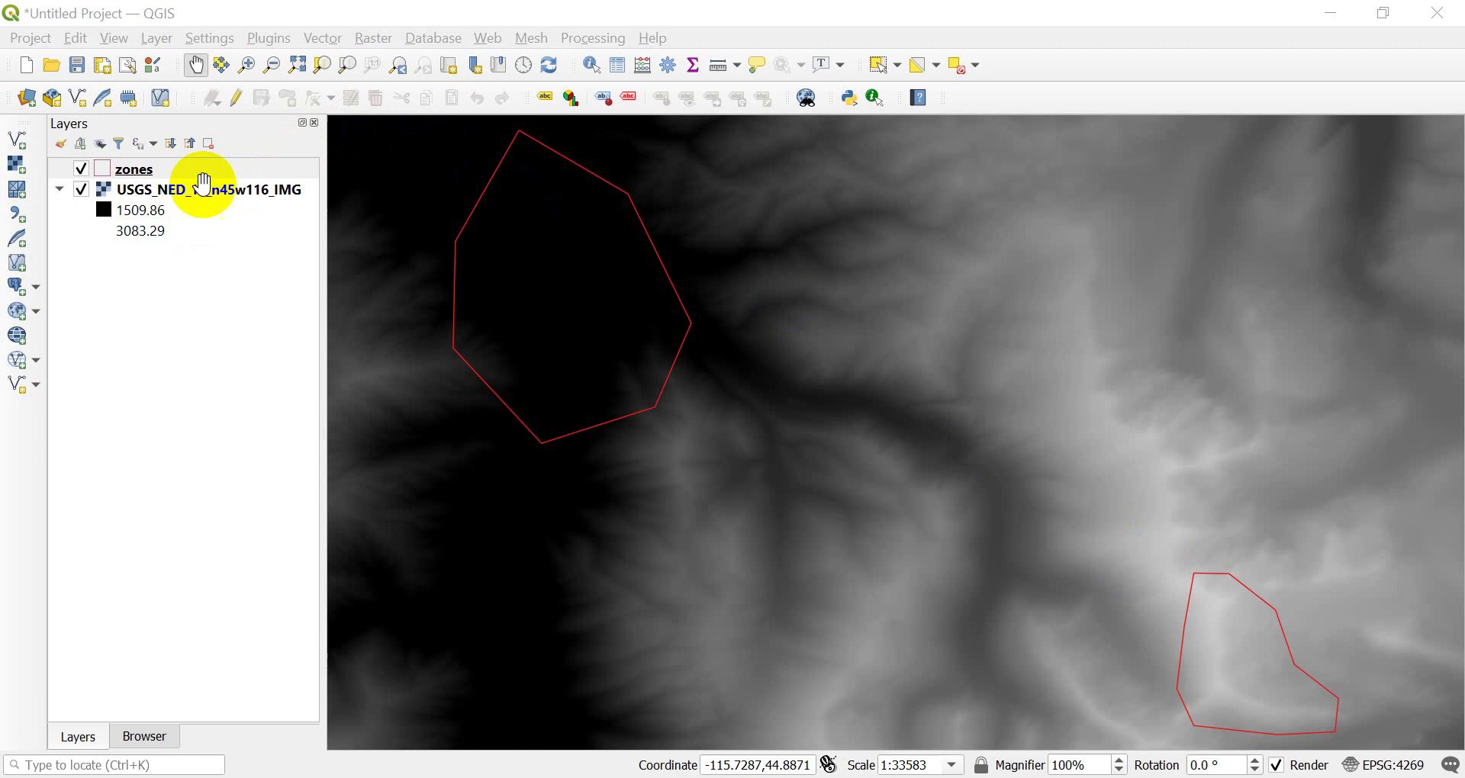
pyautogui.click(446, 248)
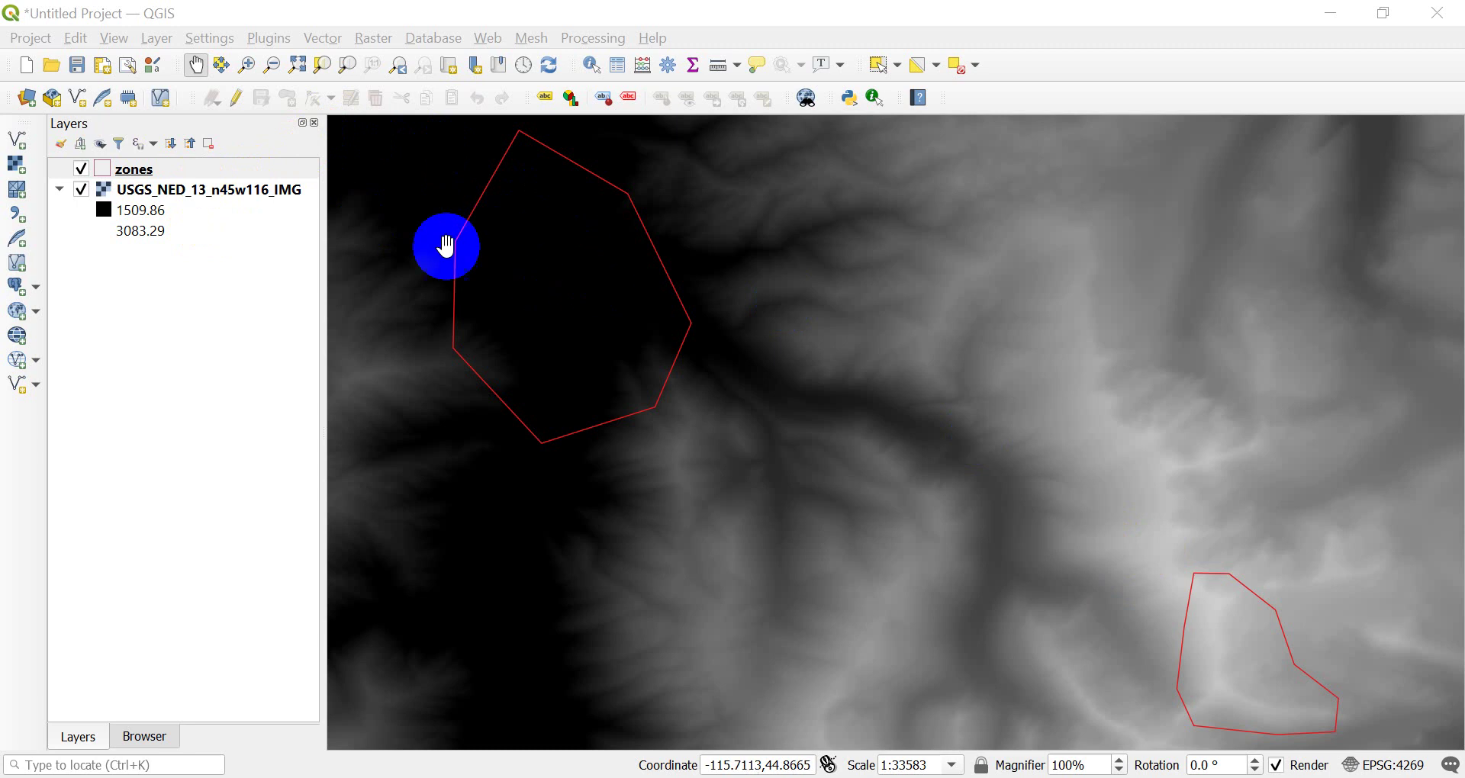
pyautogui.rightClick(142, 177)
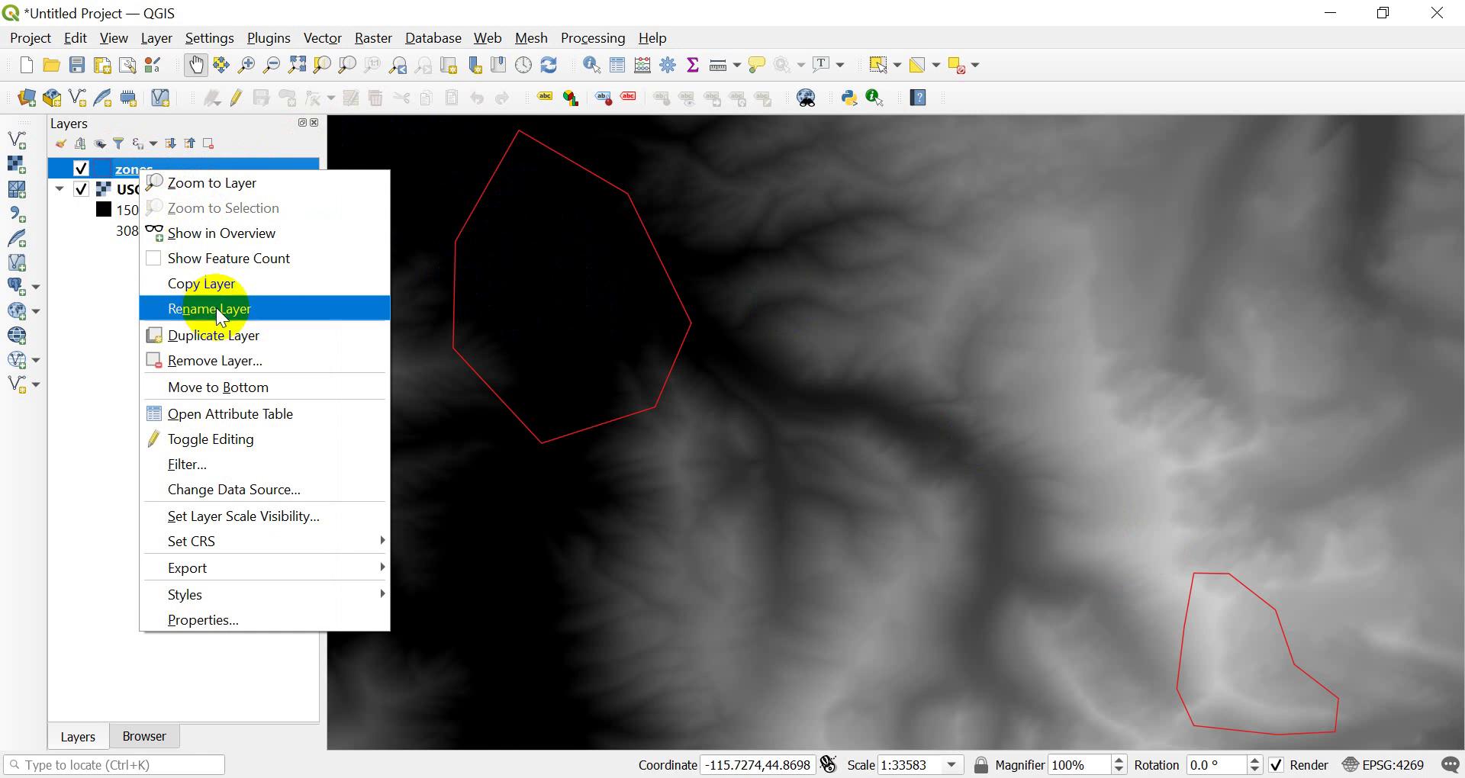
pyautogui.click(233, 416)
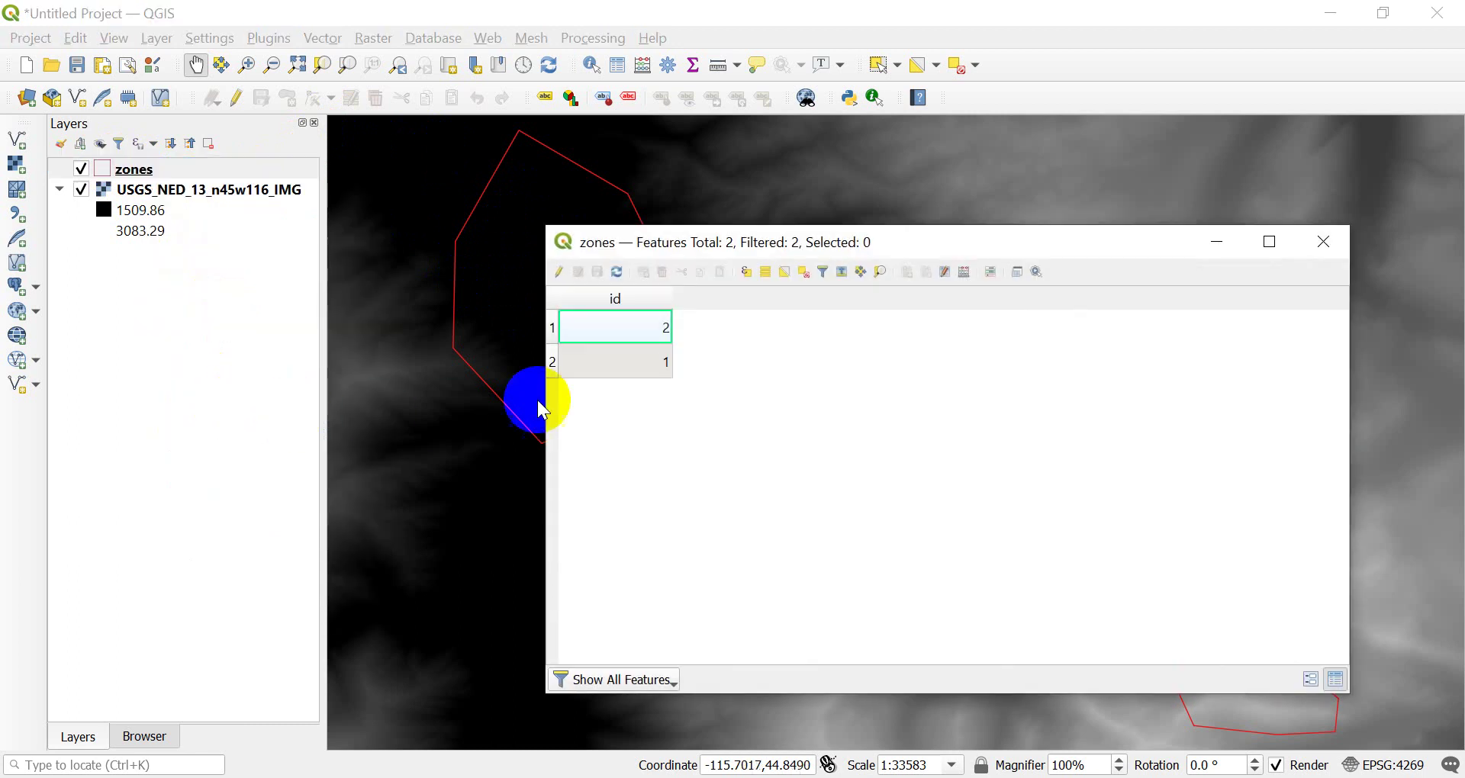
pyautogui.click(554, 329)
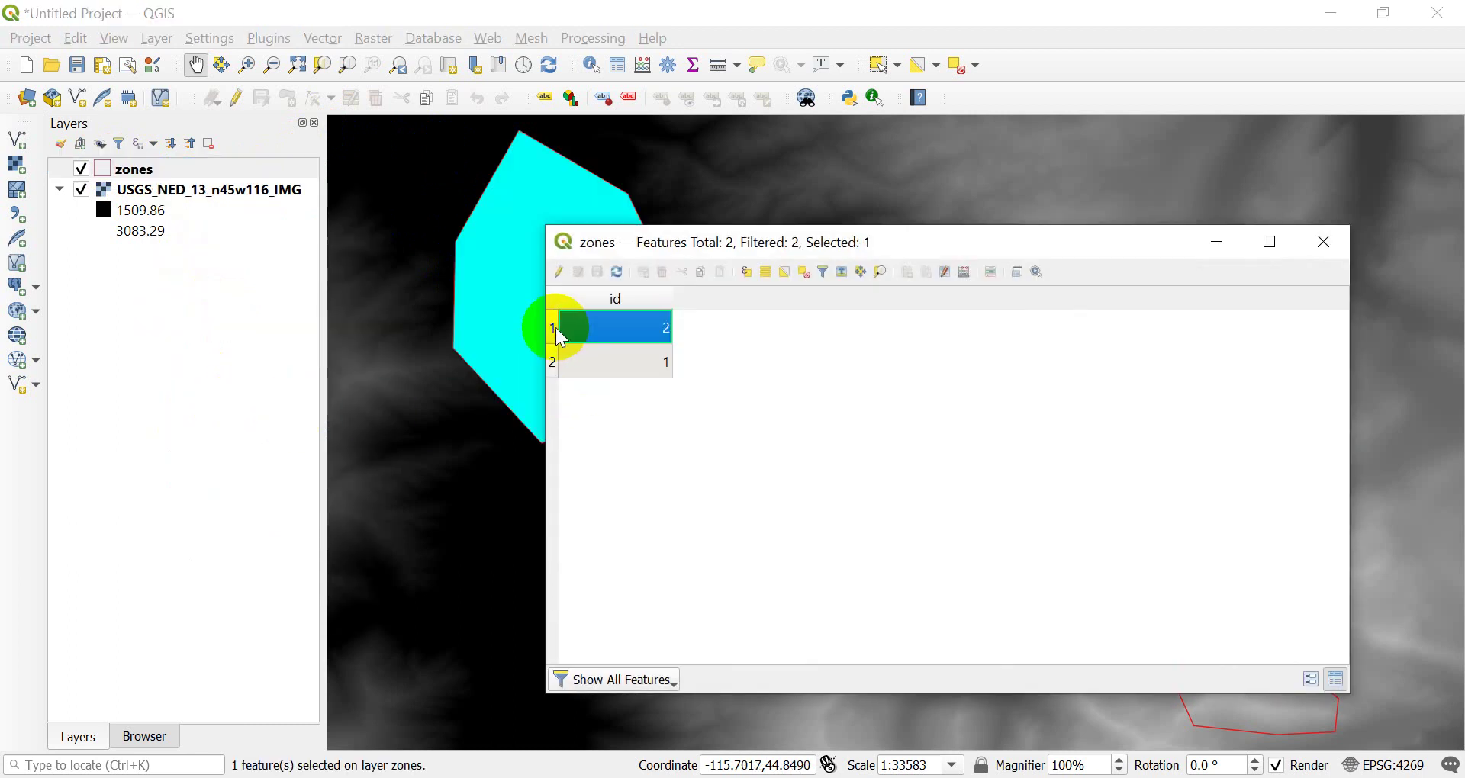
pyautogui.click(557, 364)
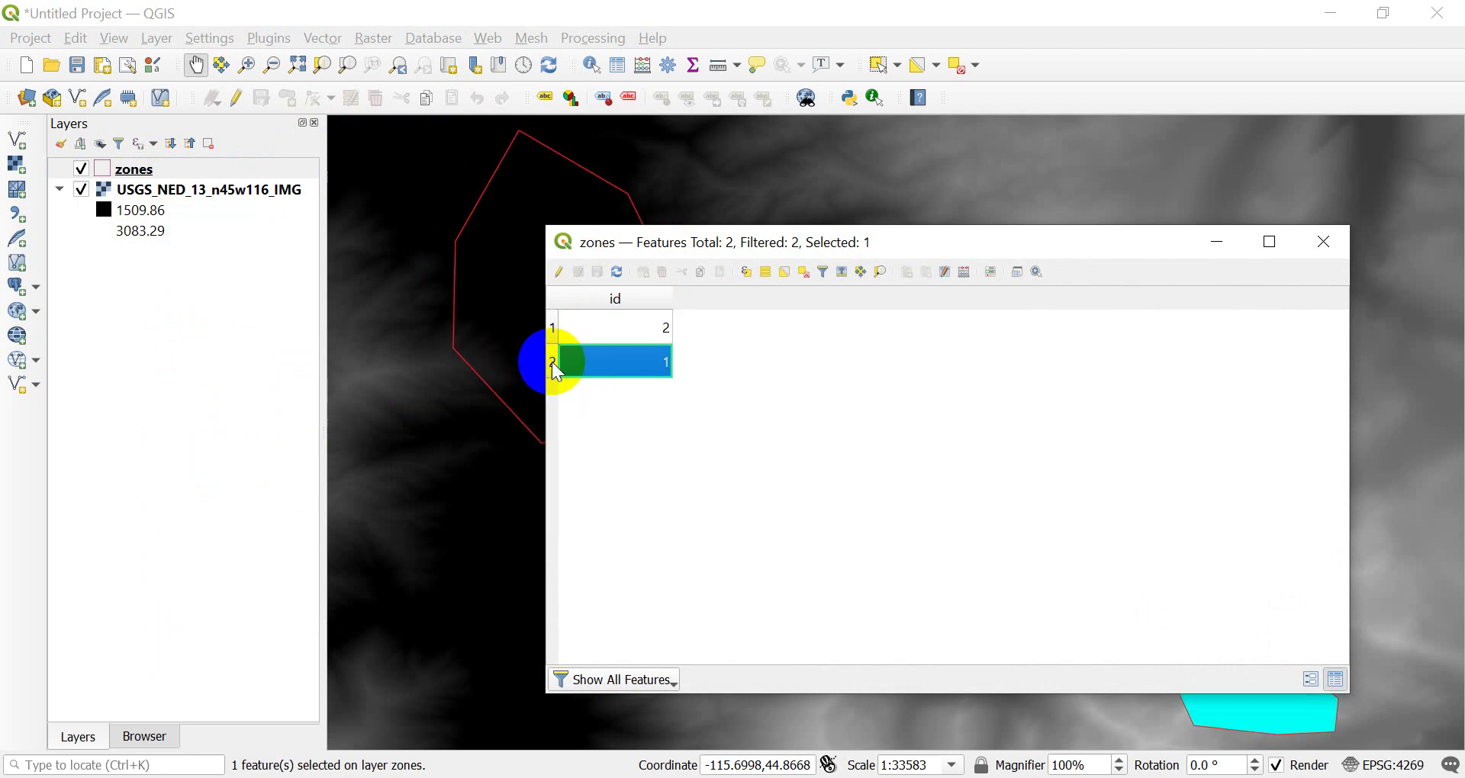
pyautogui.moveTo(832, 243); pyautogui.dragTo(780, 231)
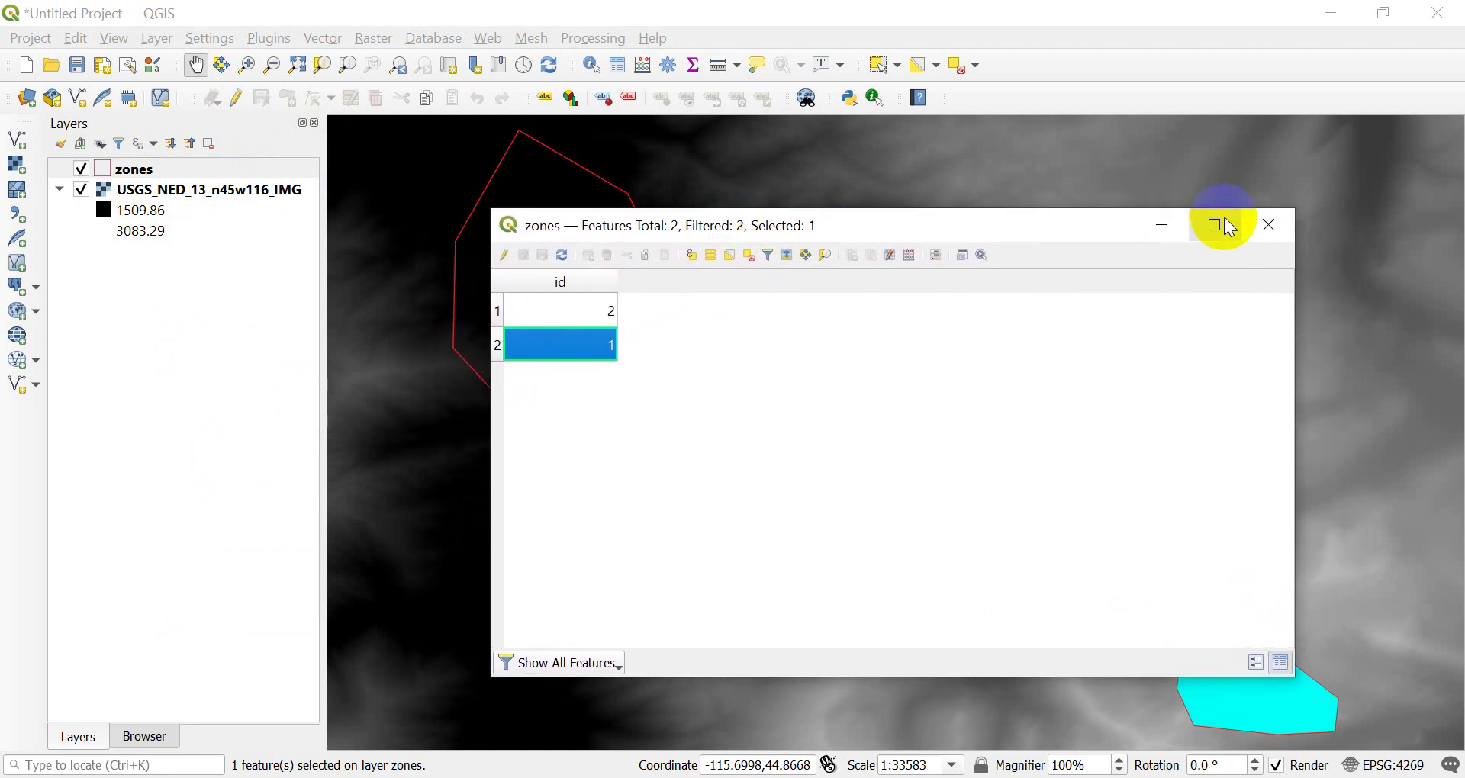
pyautogui.click(1268, 226)
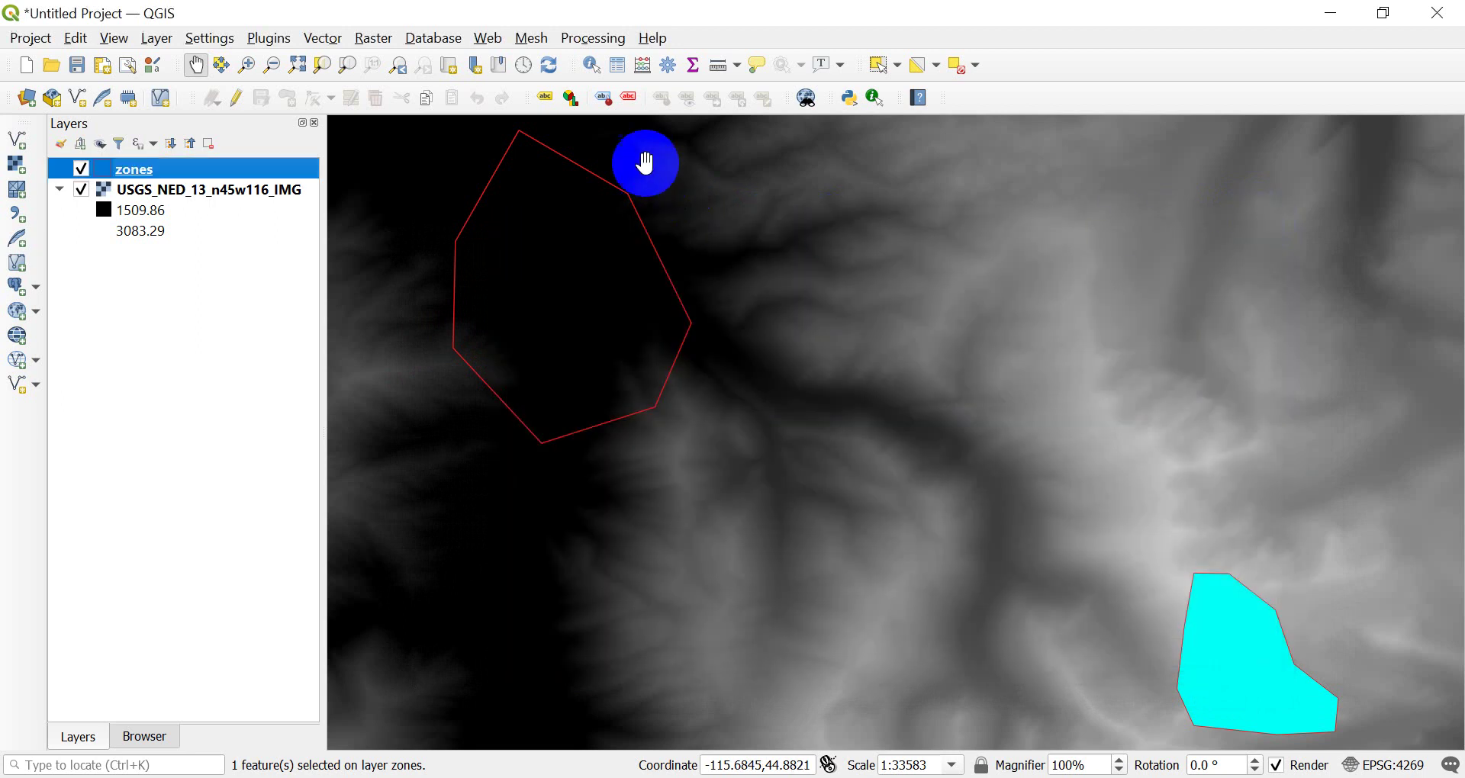
pyautogui.click(959, 63)
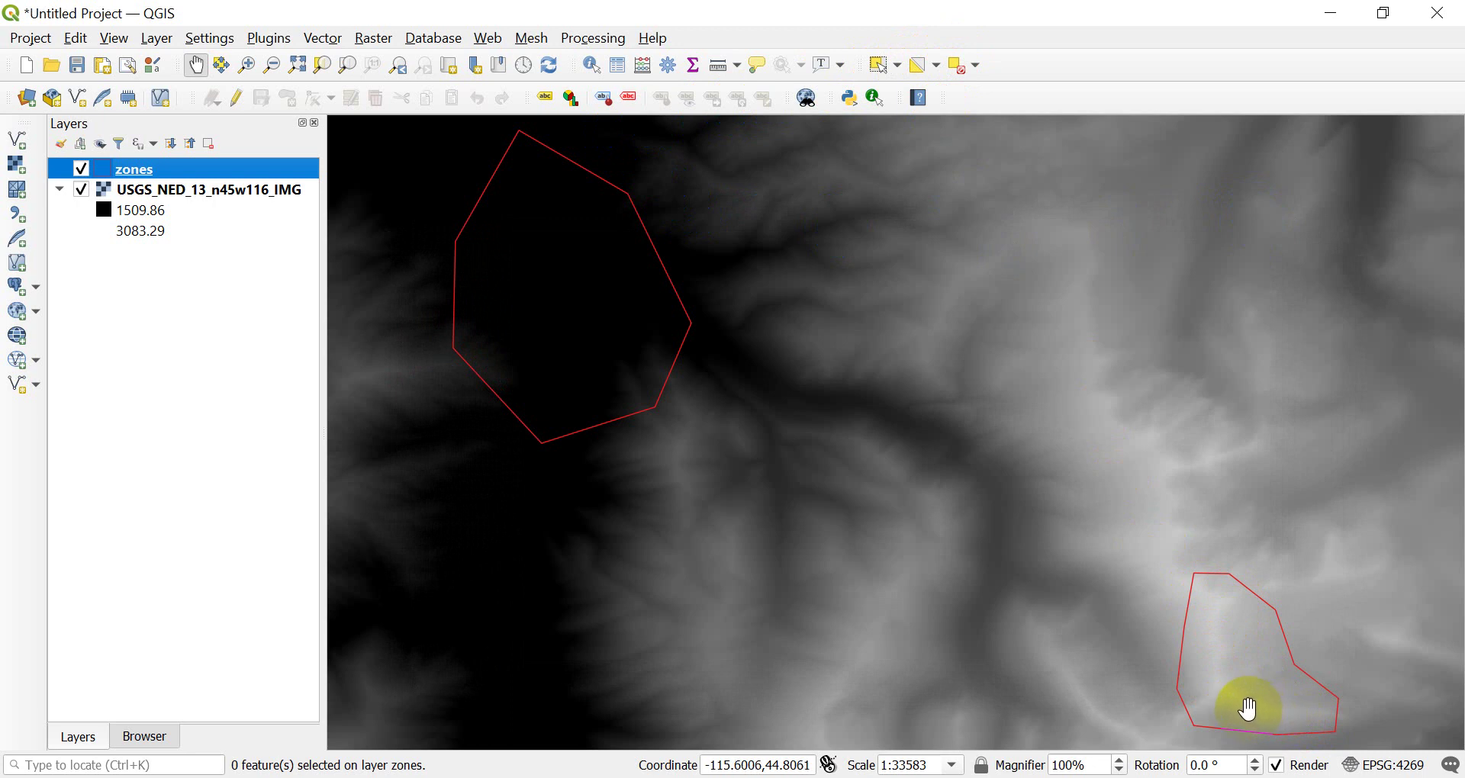
# Enable the Value Tool for USGS_NED elevation readings and pan toward the dark upper-left zone
pyautogui.click(875, 98)
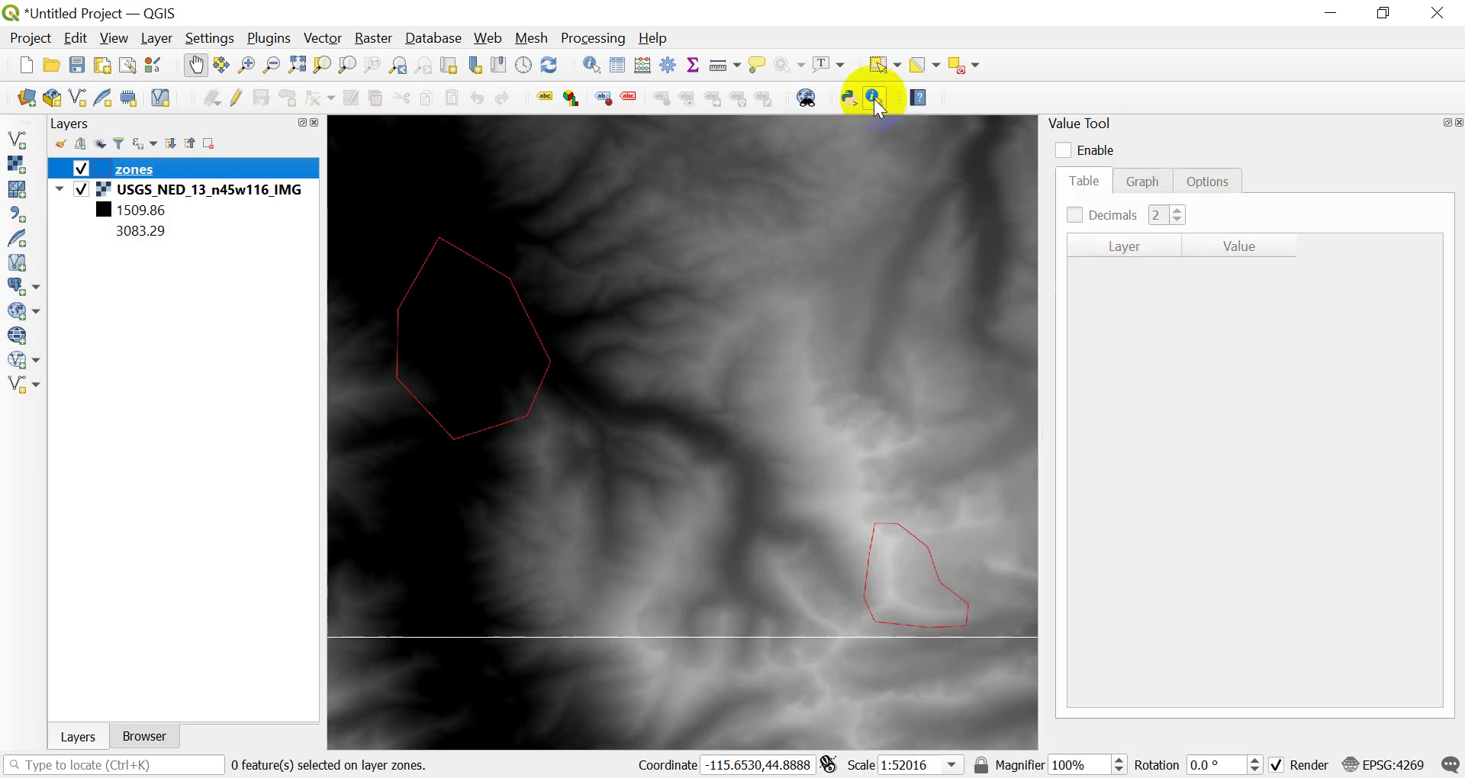
pyautogui.click(923, 556)
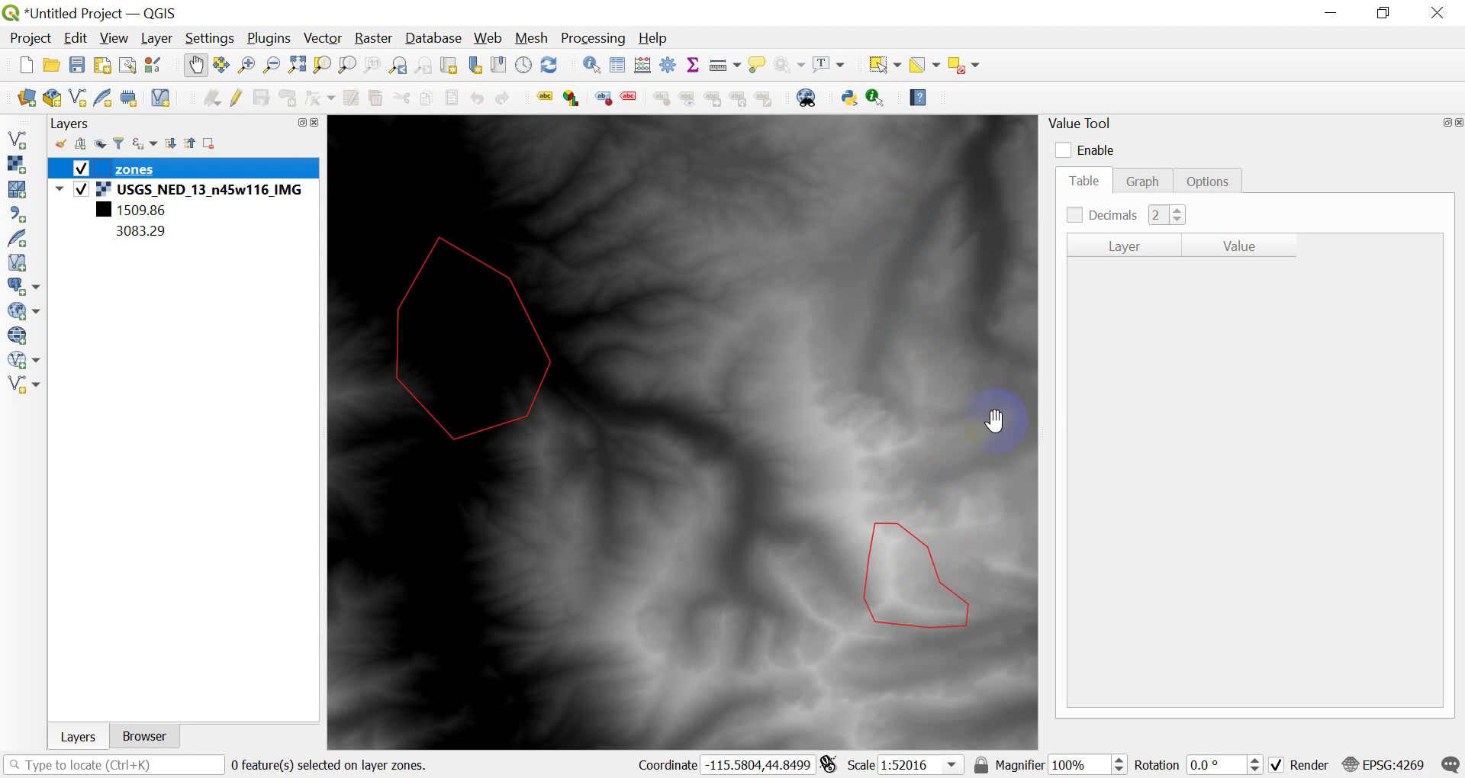
pyautogui.click(1063, 151)
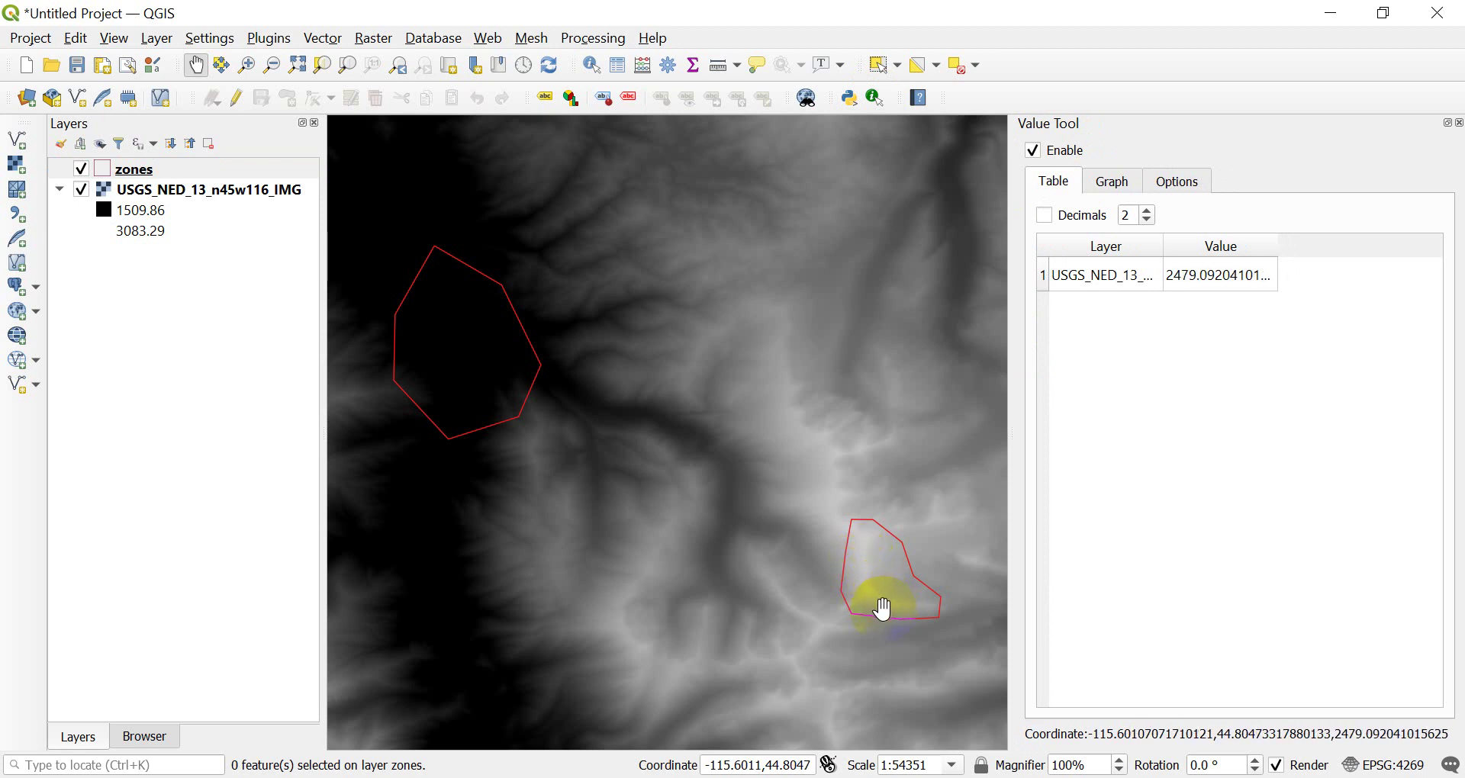
pyautogui.scroll(3, 881, 609)
pyautogui.scroll(-1, 878, 606)
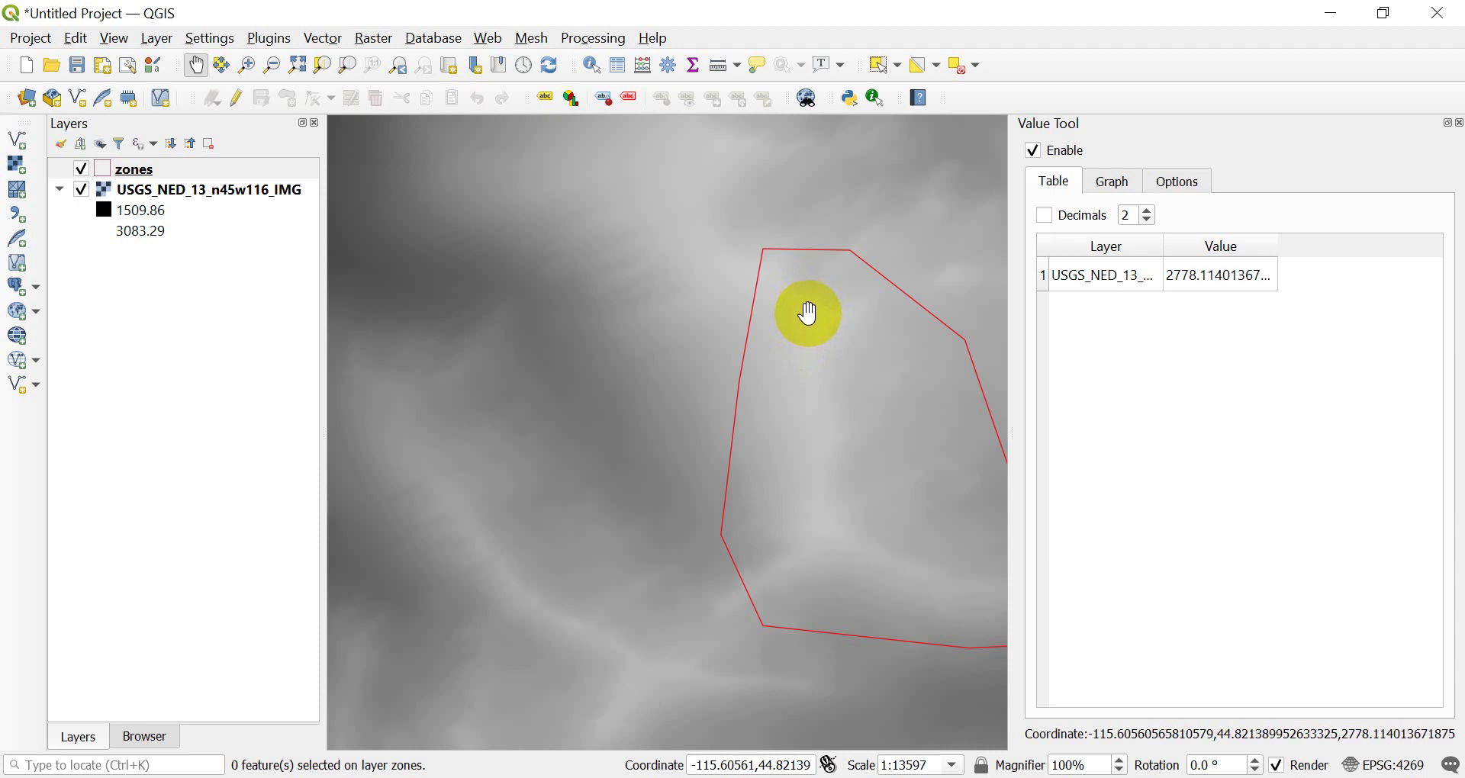
pyautogui.scroll(-2, 867, 441)
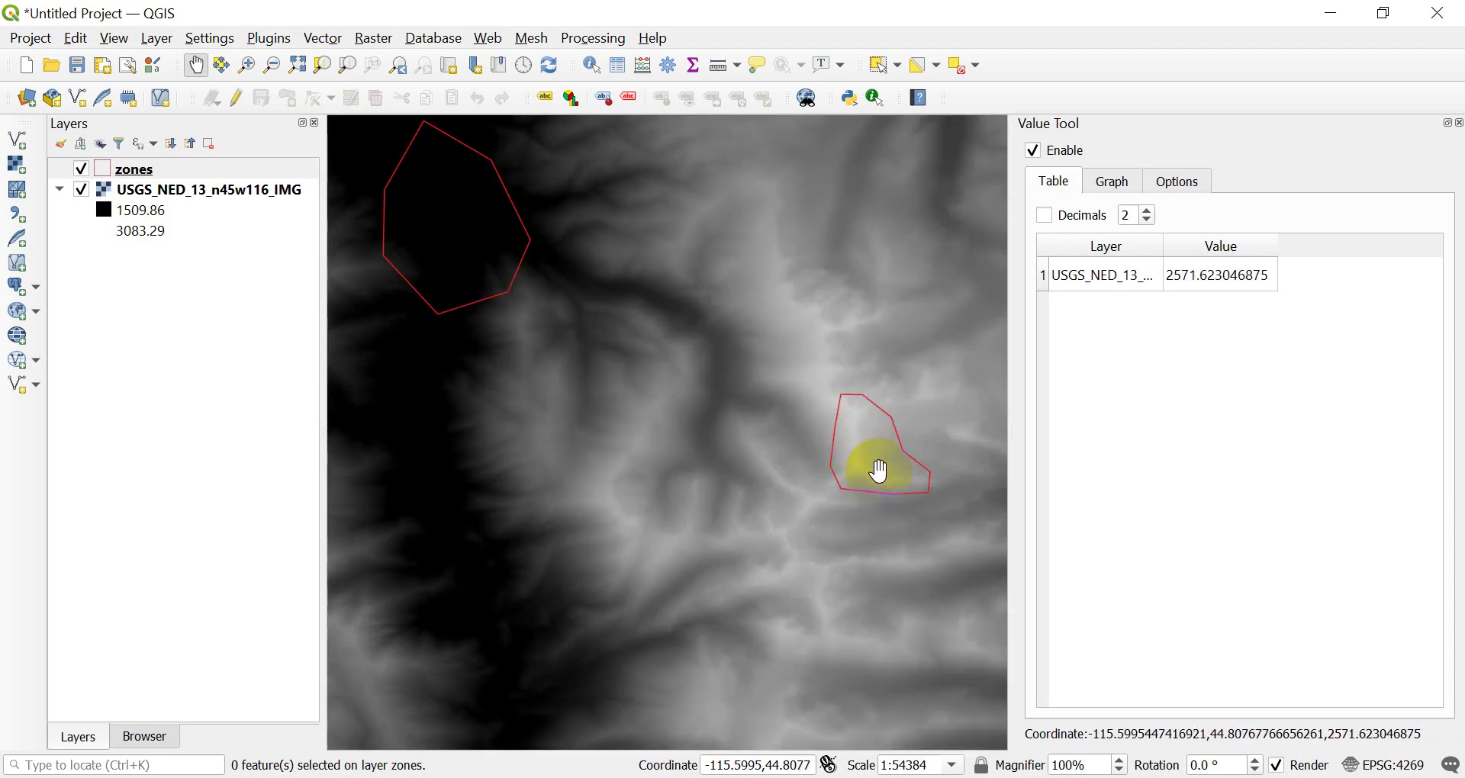
pyautogui.moveTo(600, 306); pyautogui.dragTo(755, 350)
# Zoom out and pan until both red zone polygons show over the elevation raster
pyautogui.scroll(3, 677, 327)
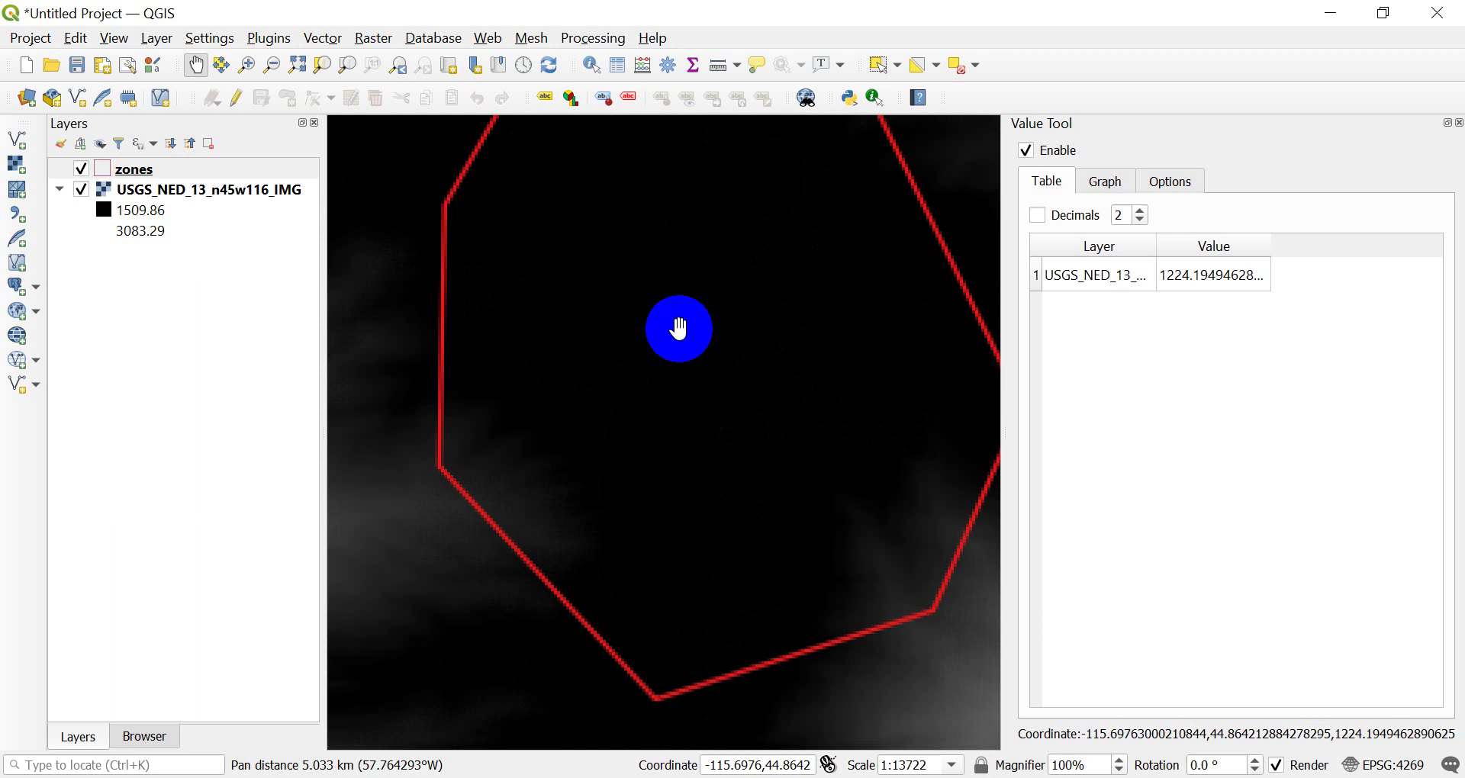
pyautogui.scroll(-2, 678, 328)
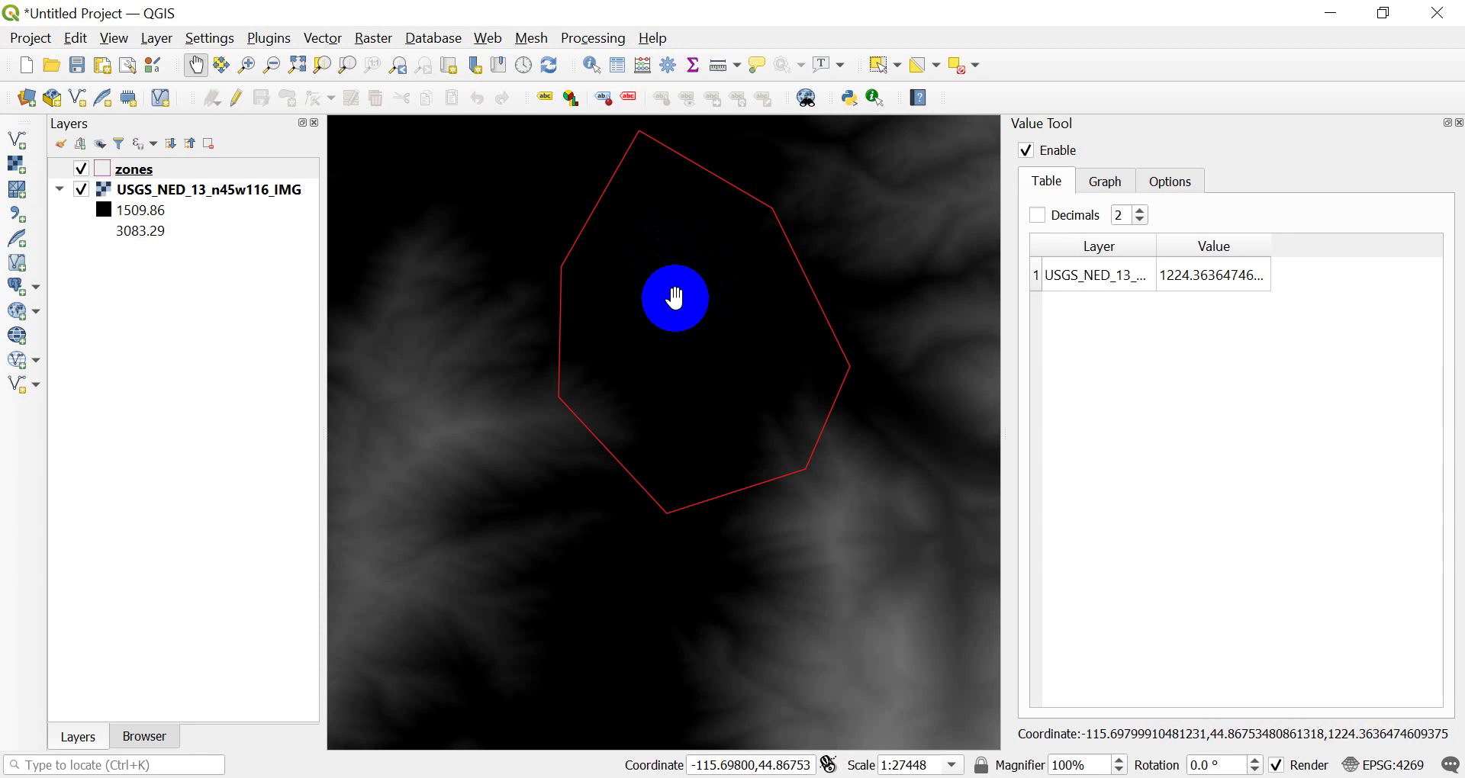
pyautogui.scroll(-1, 677, 309)
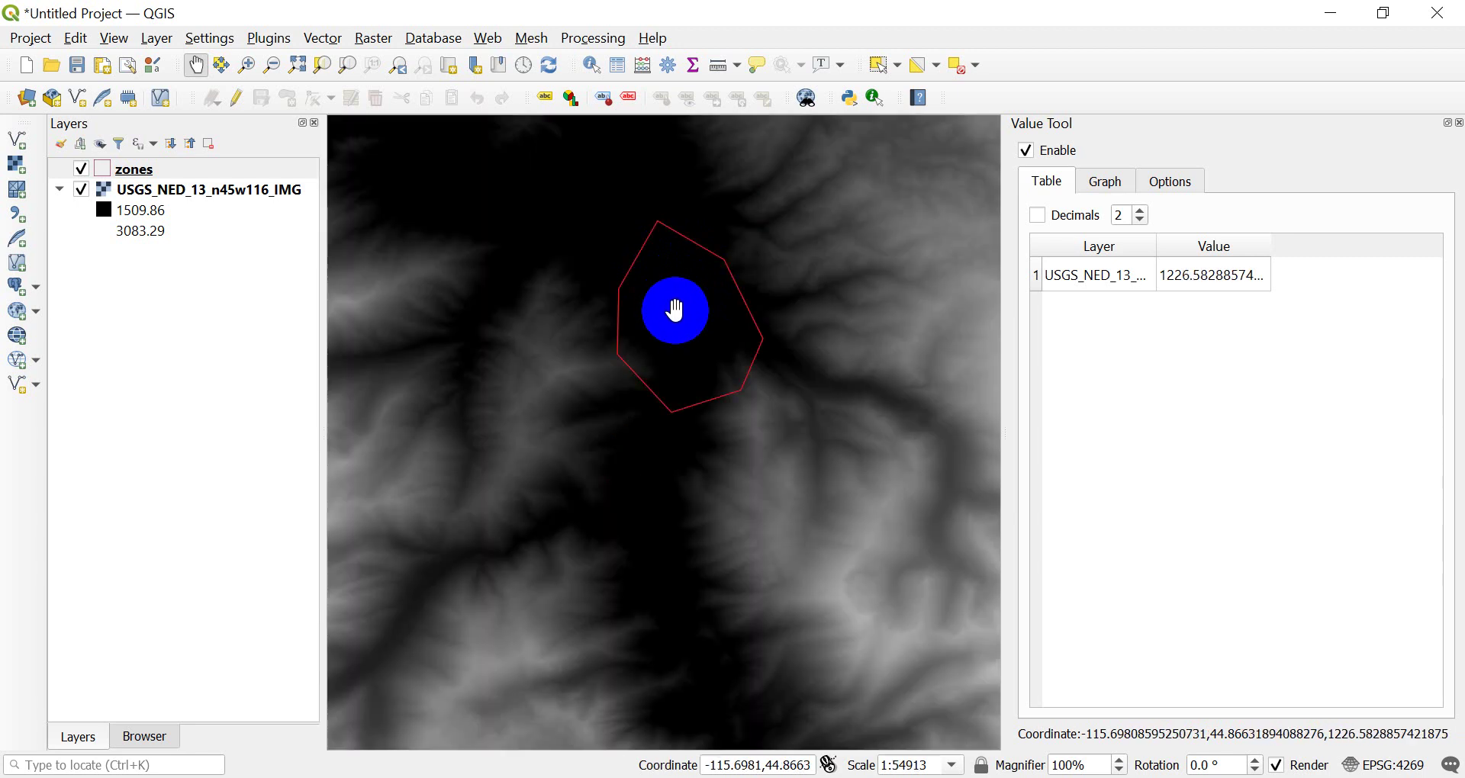
pyautogui.scroll(2, 643, 340)
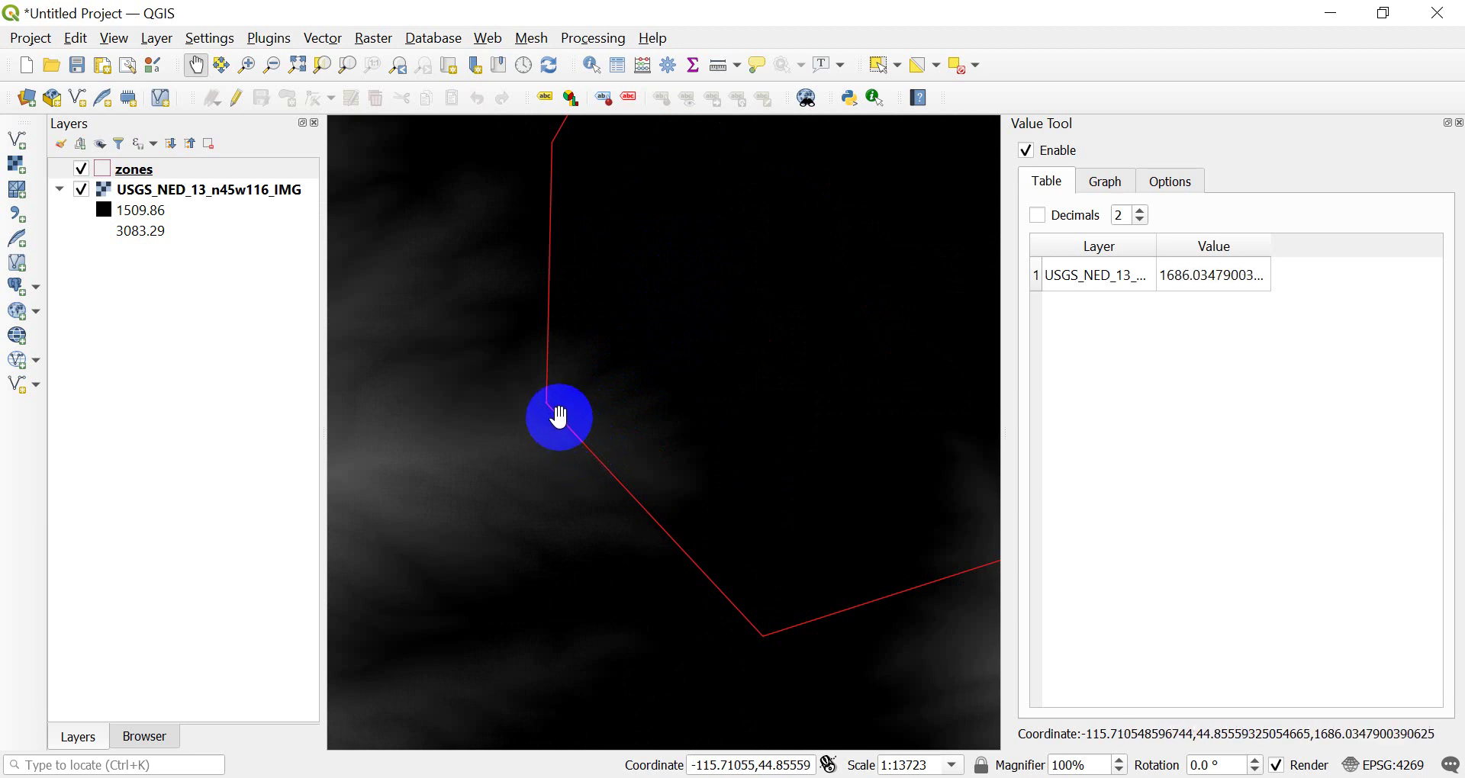
pyautogui.scroll(-2, 731, 446)
pyautogui.scroll(-1, 732, 446)
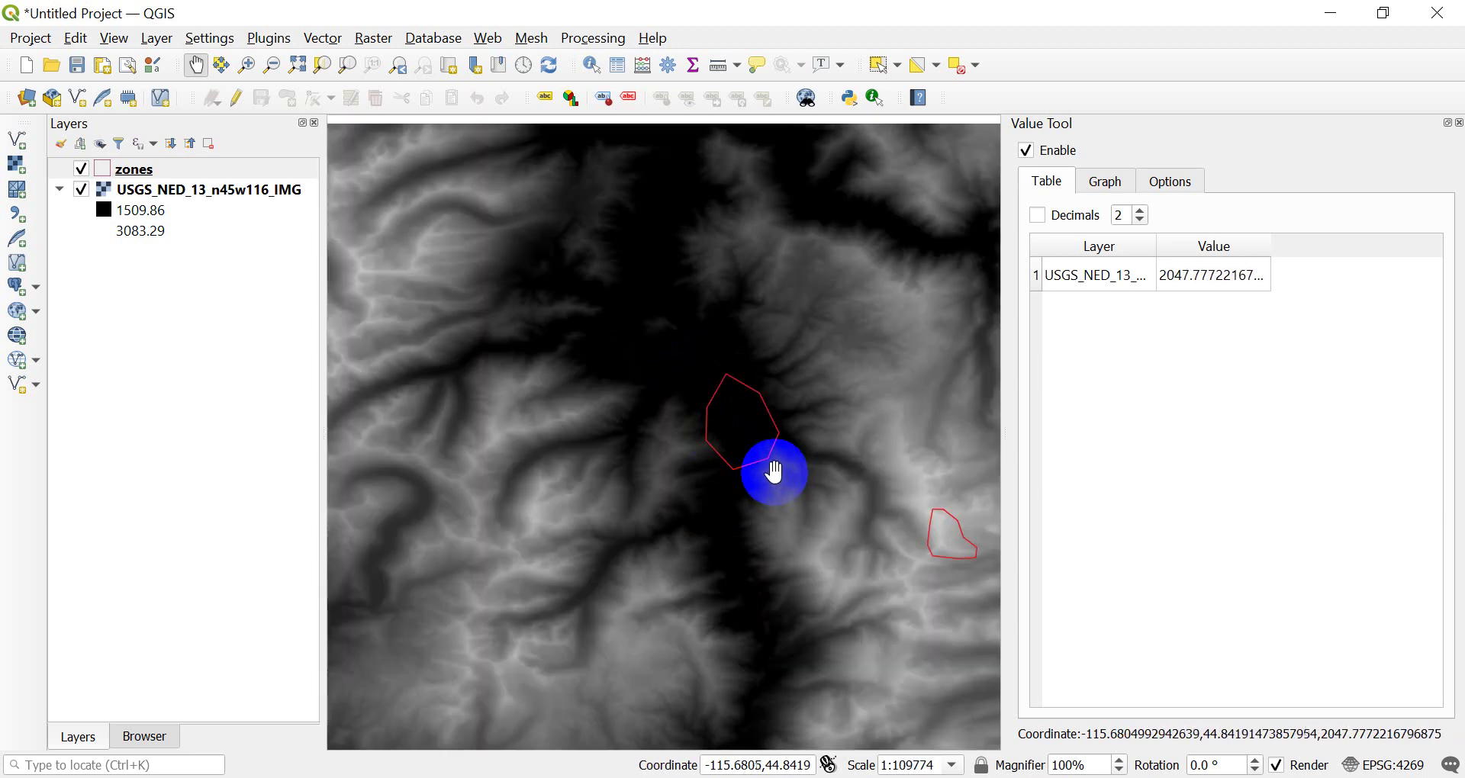
pyautogui.moveTo(867, 516); pyautogui.dragTo(754, 491)
pyautogui.scroll(4, 809, 494)
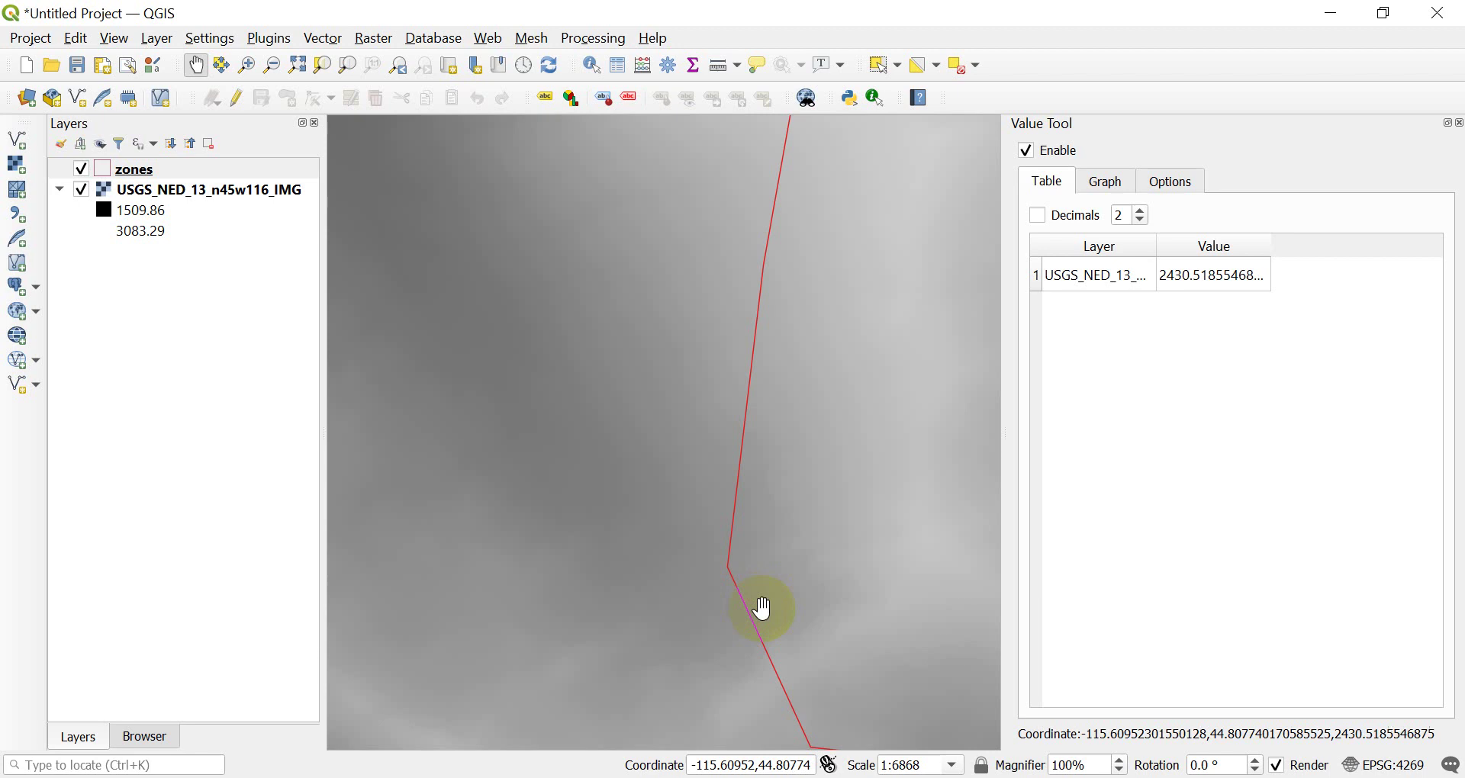
pyautogui.scroll(-3, 763, 607)
# Frame both zone polygons and widen the map area beside the Value Tool panel
pyautogui.moveTo(802, 595); pyautogui.dragTo(746, 556)
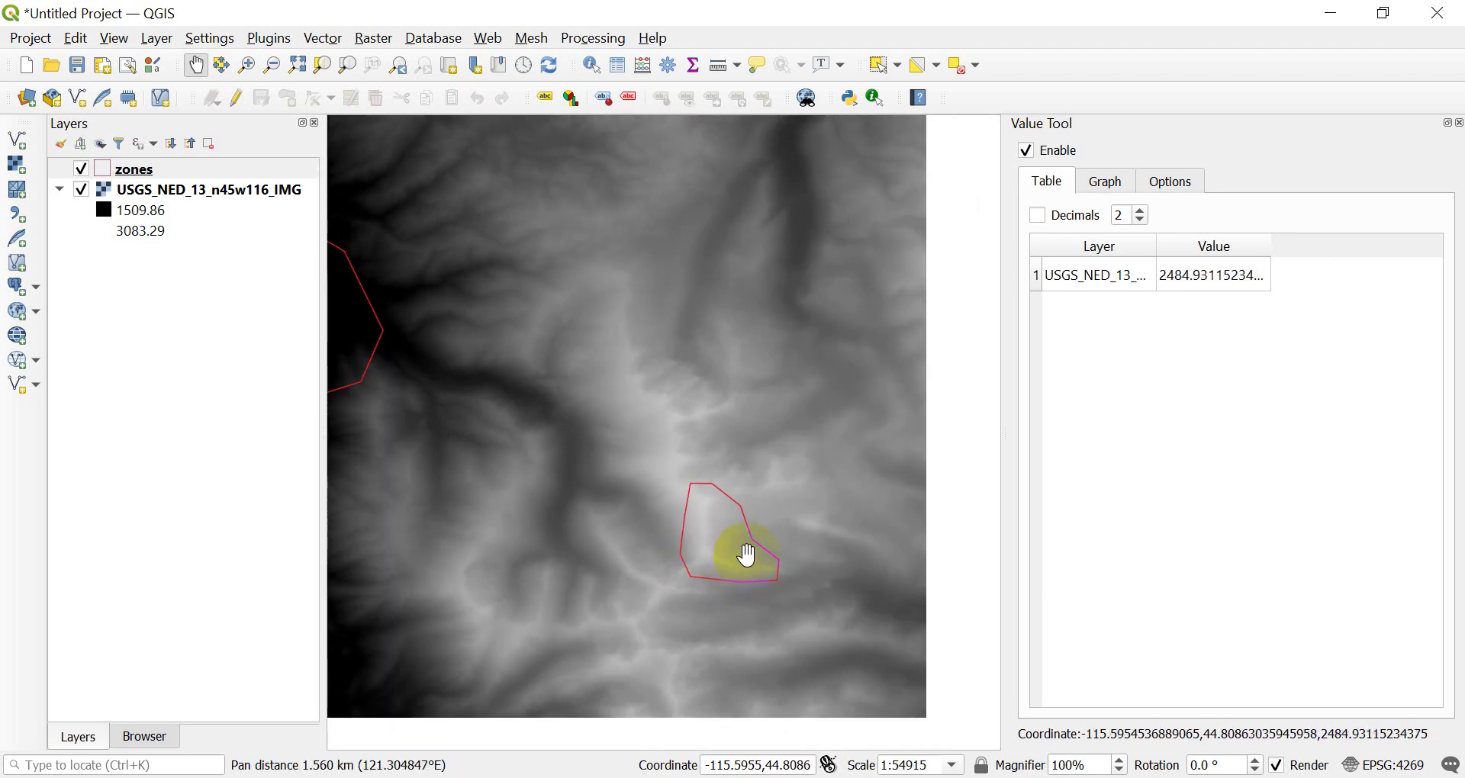
pyautogui.scroll(3, 753, 562)
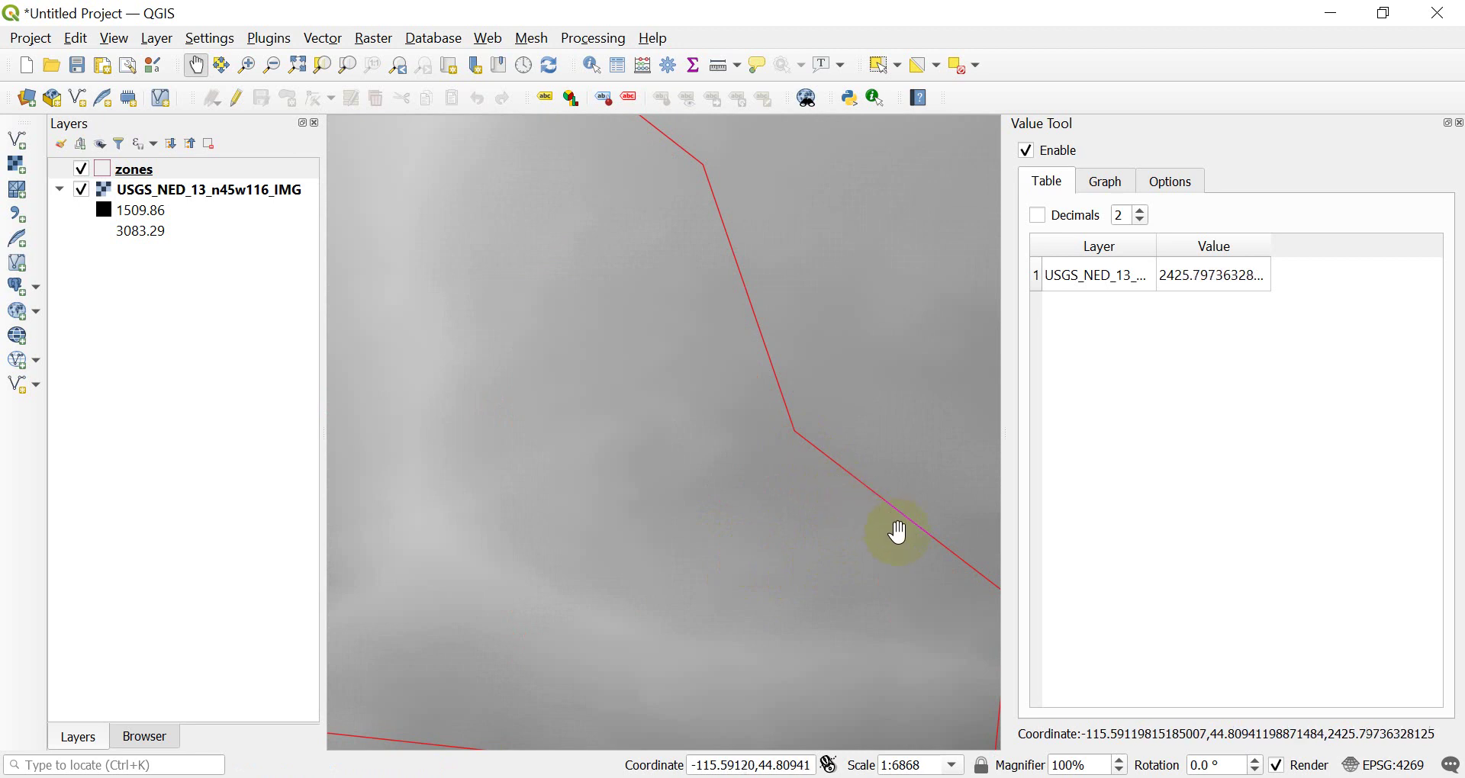
pyautogui.scroll(-3, 864, 537)
pyautogui.moveTo(709, 468); pyautogui.dragTo(735, 437)
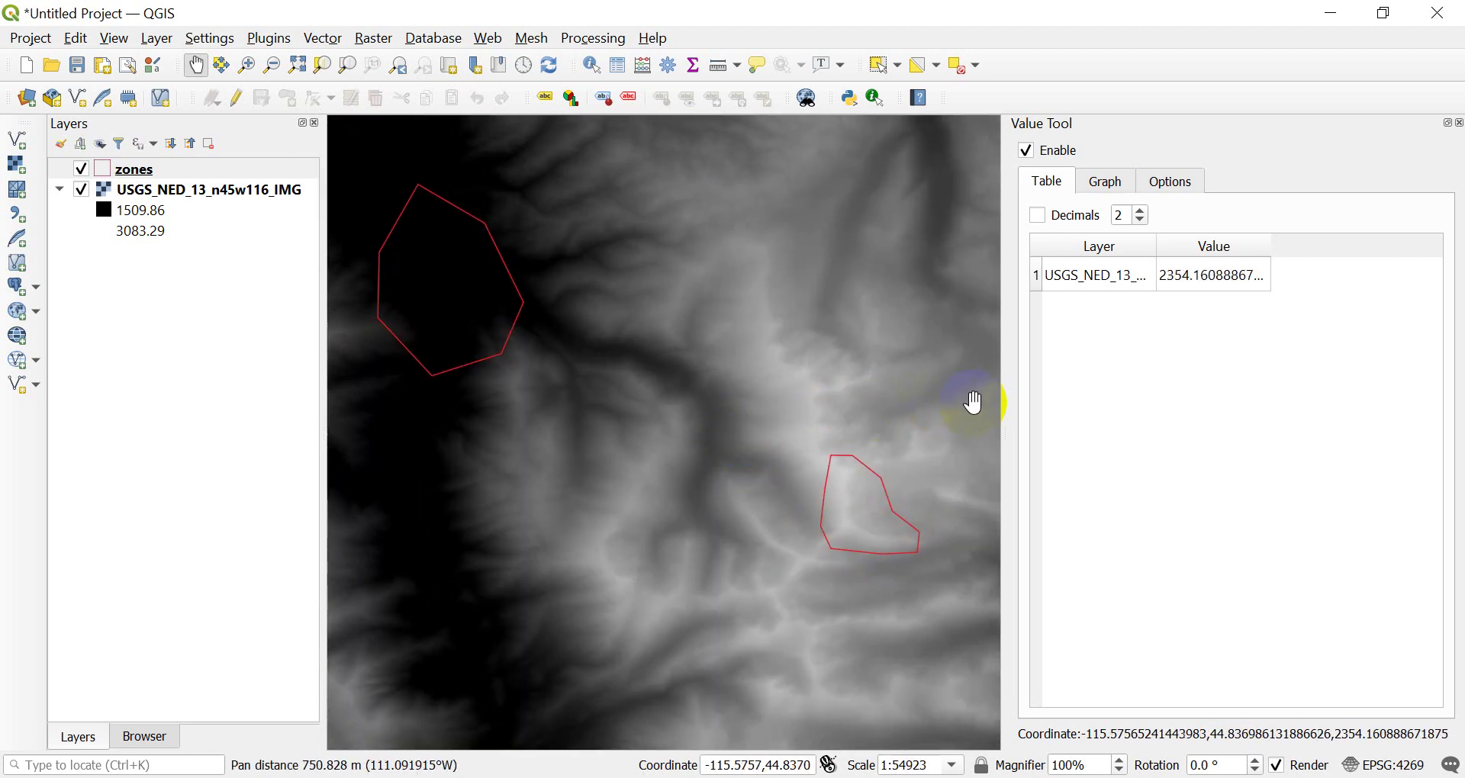
pyautogui.moveTo(1007, 397); pyautogui.dragTo(1115, 379)
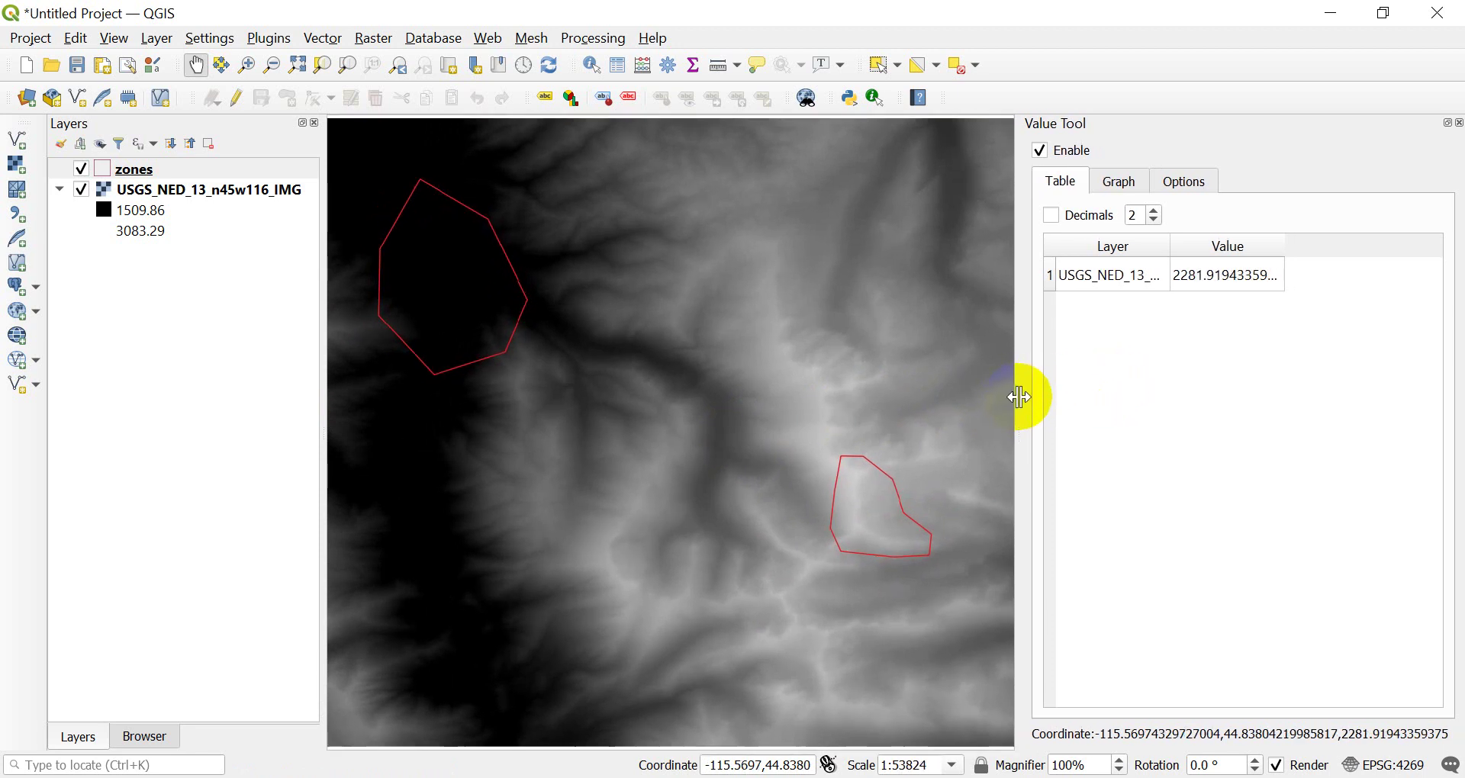
pyautogui.moveTo(1027, 396)
pyautogui.mouseDown()
pyautogui.moveTo(1090, 391)
pyautogui.moveTo(1011, 379)
pyautogui.mouseUp()
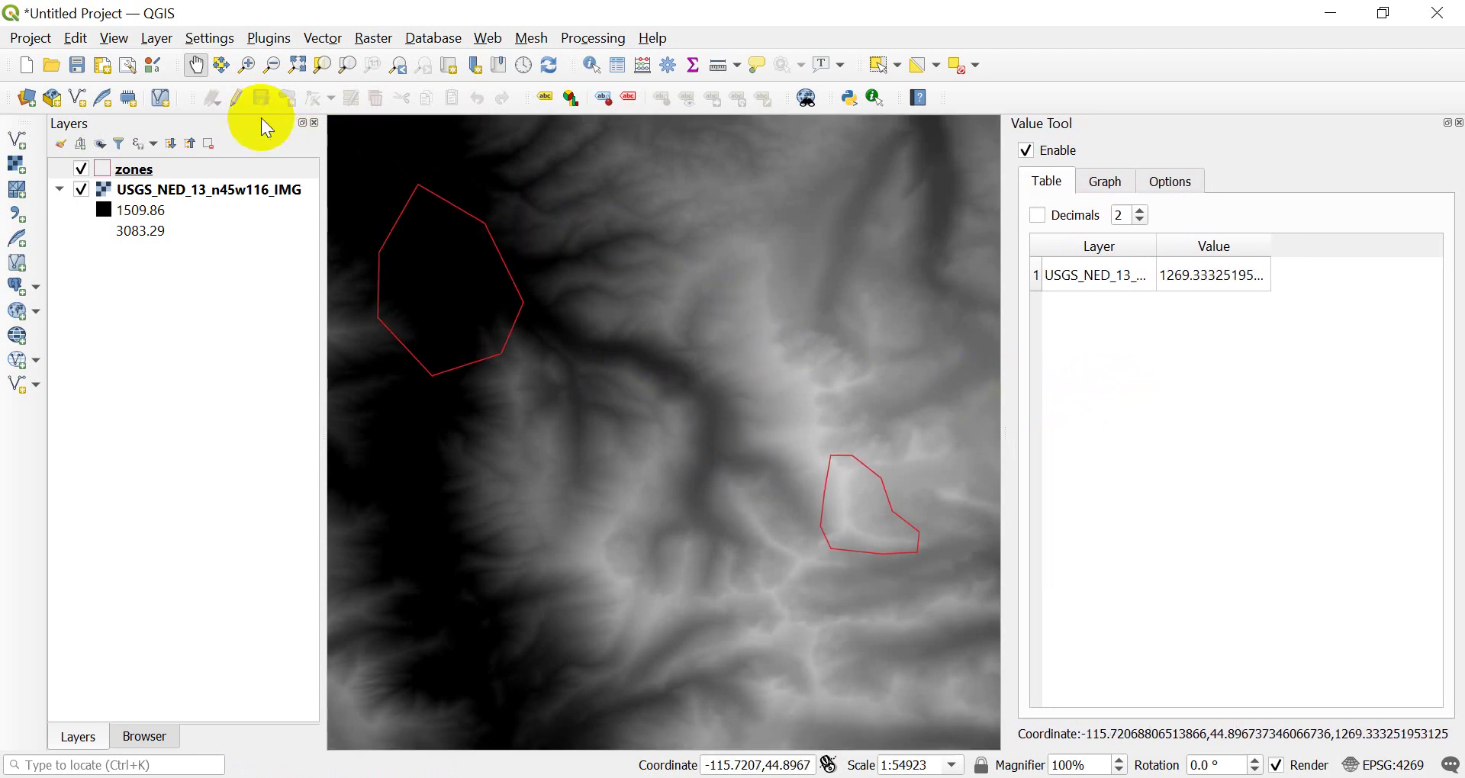
# Open the Python Console from the Plugins menu, showing zonal_stats.py in its editor
pyautogui.click(269, 38)
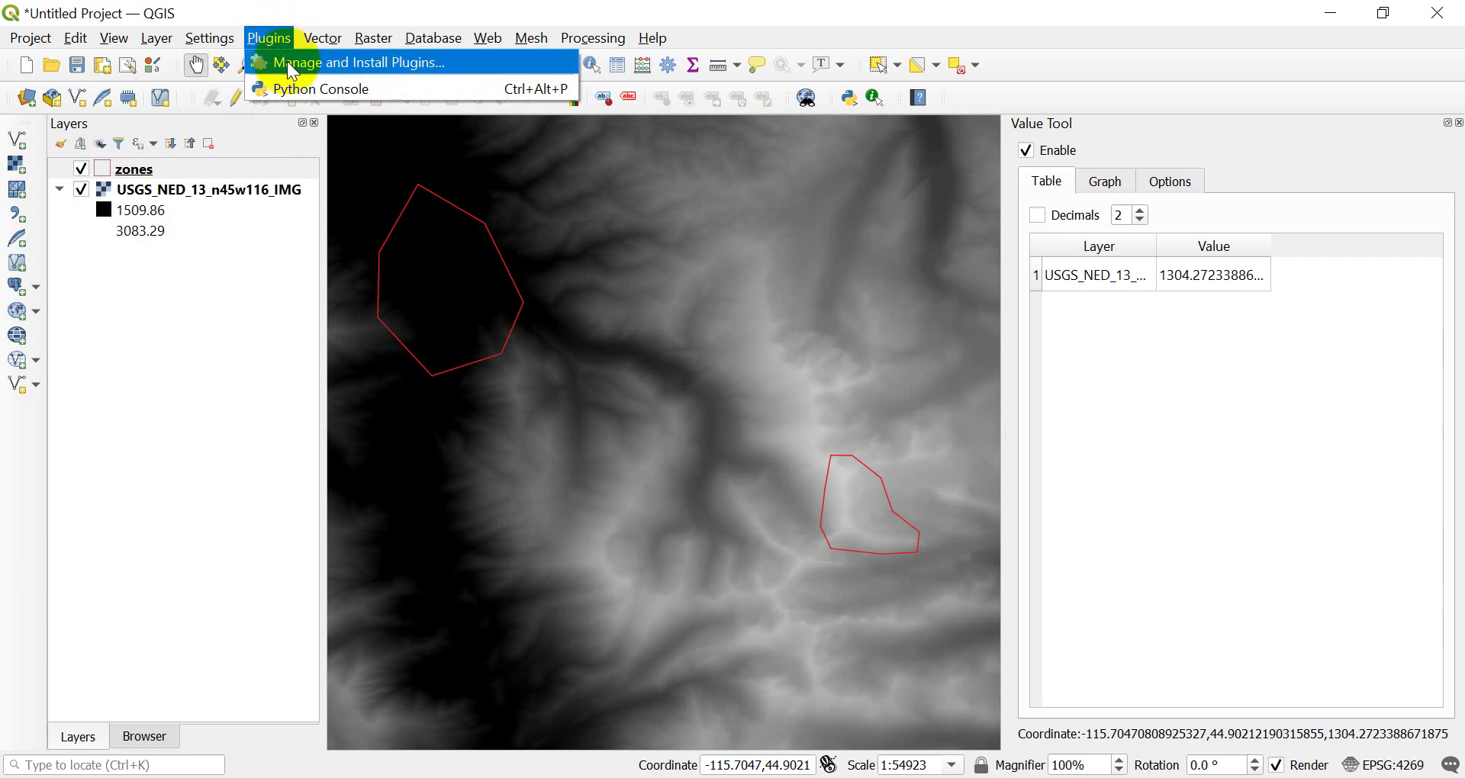
pyautogui.click(316, 92)
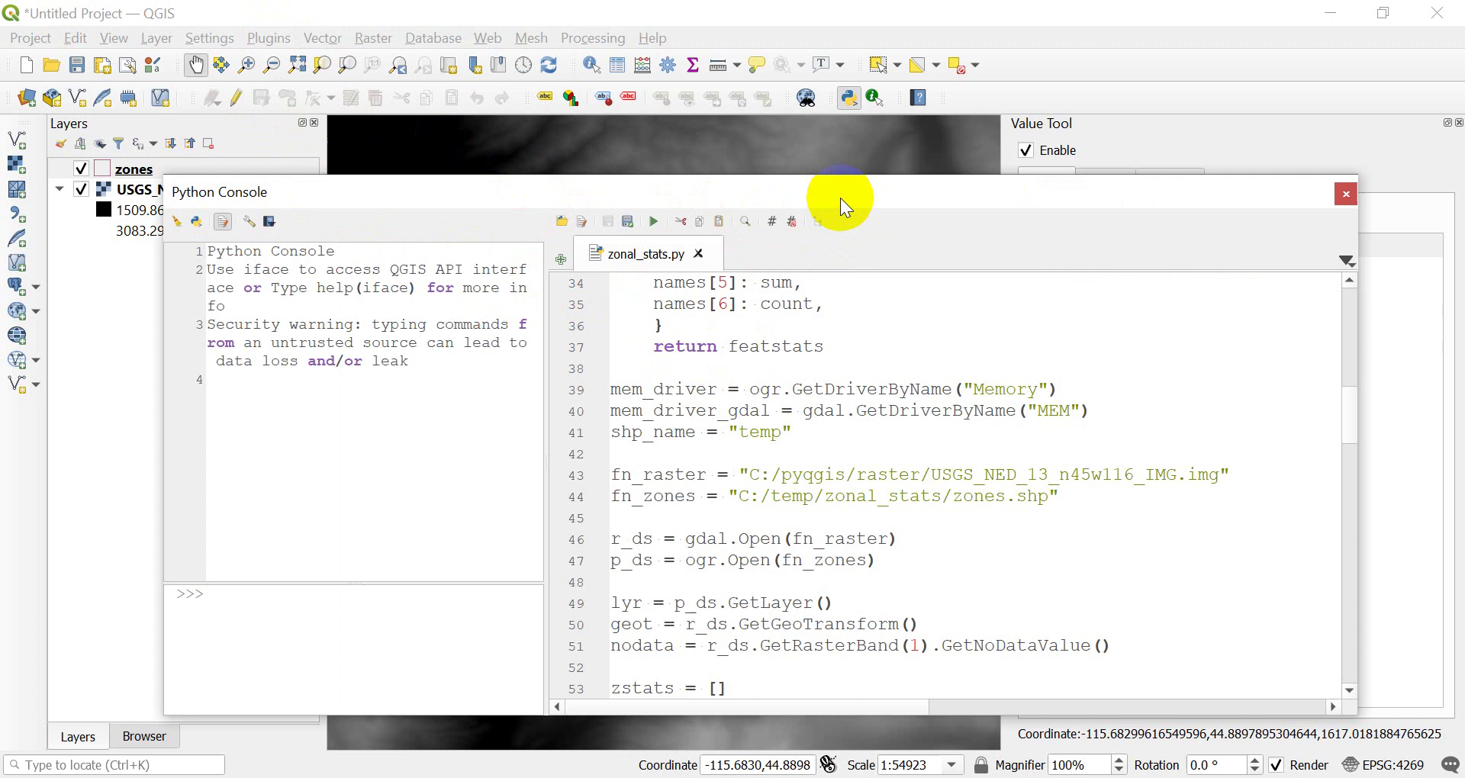
pyautogui.moveTo(840, 198); pyautogui.dragTo(417, 240)
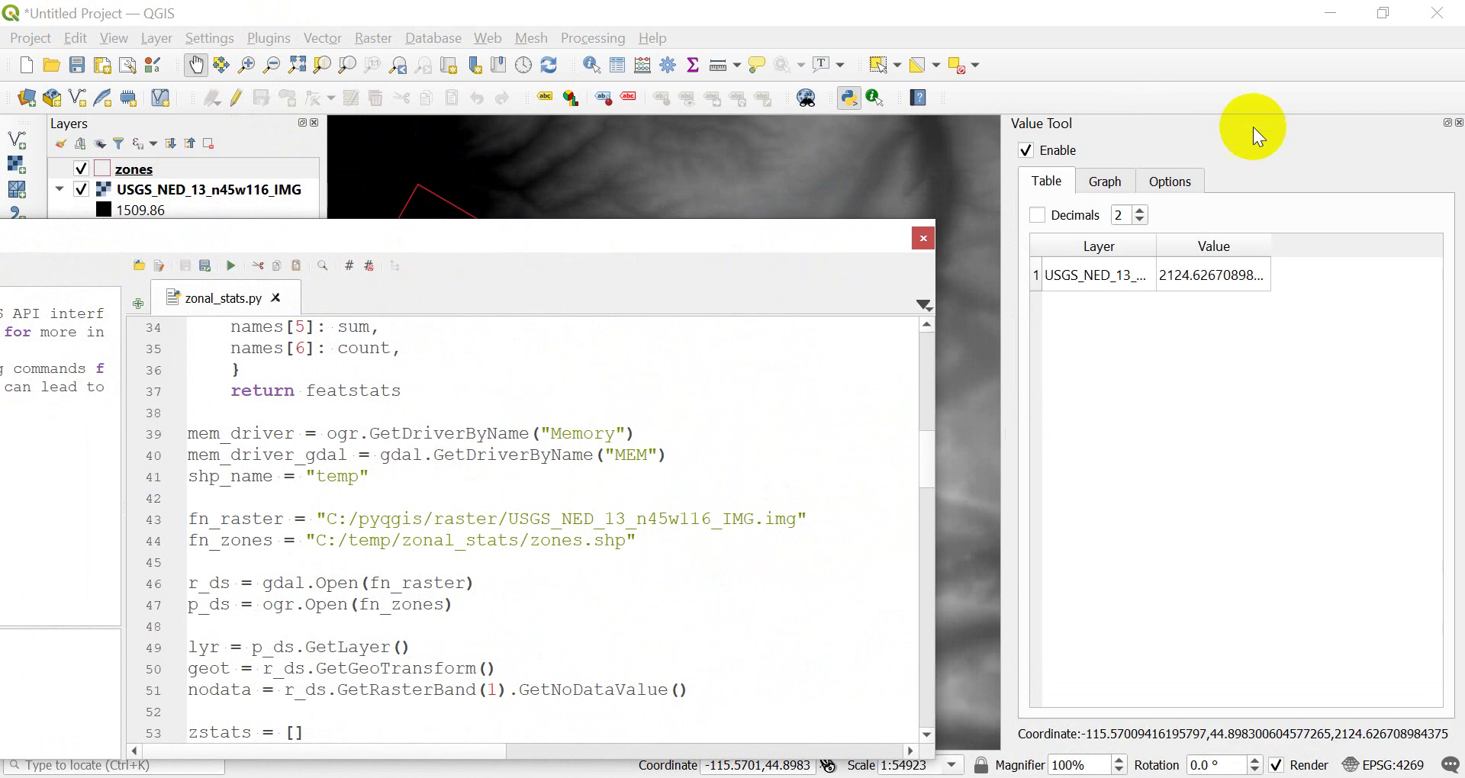
# Close the Value Tool panel and bring the console window fully back on screen
pyautogui.click(1458, 122)
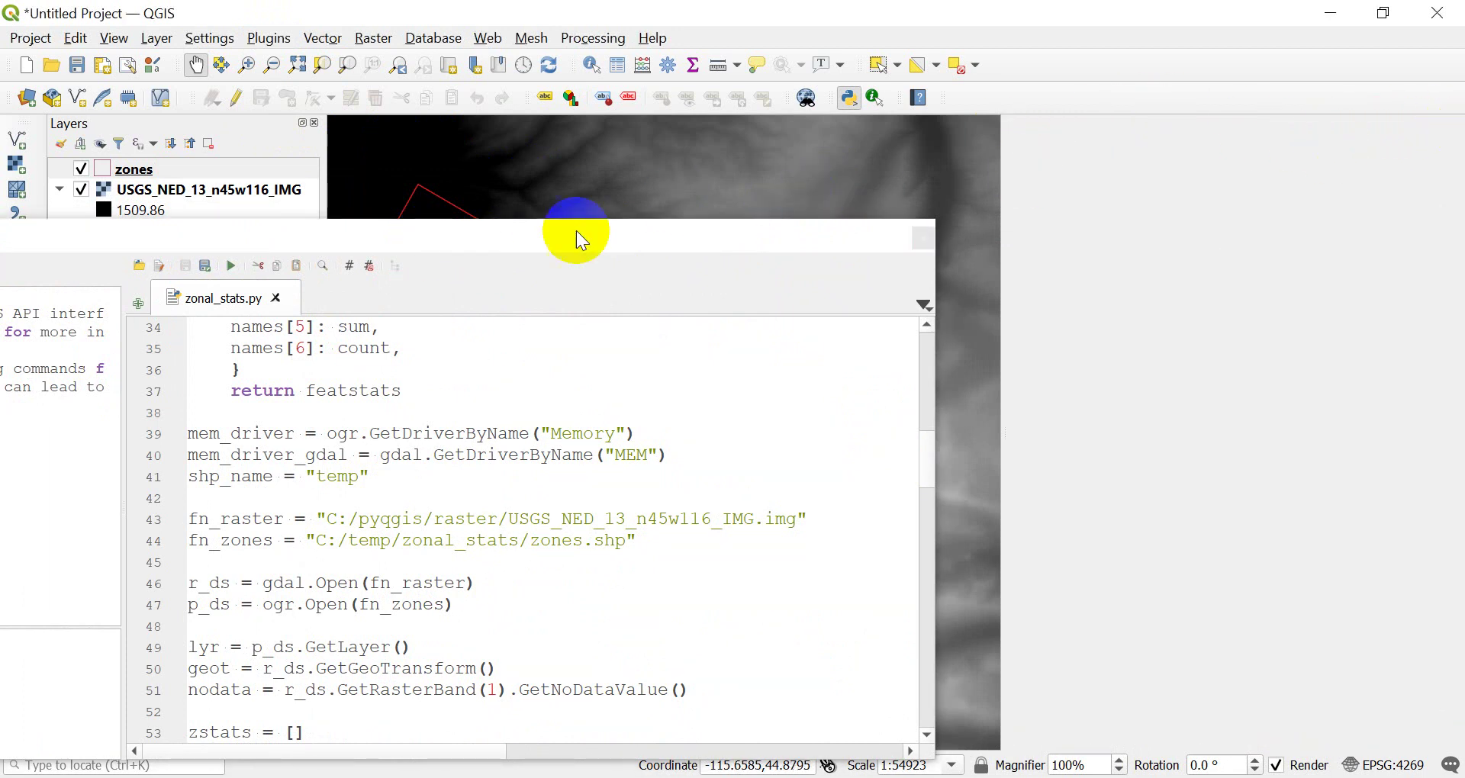
pyautogui.moveTo(725, 244); pyautogui.dragTo(1150, 209)
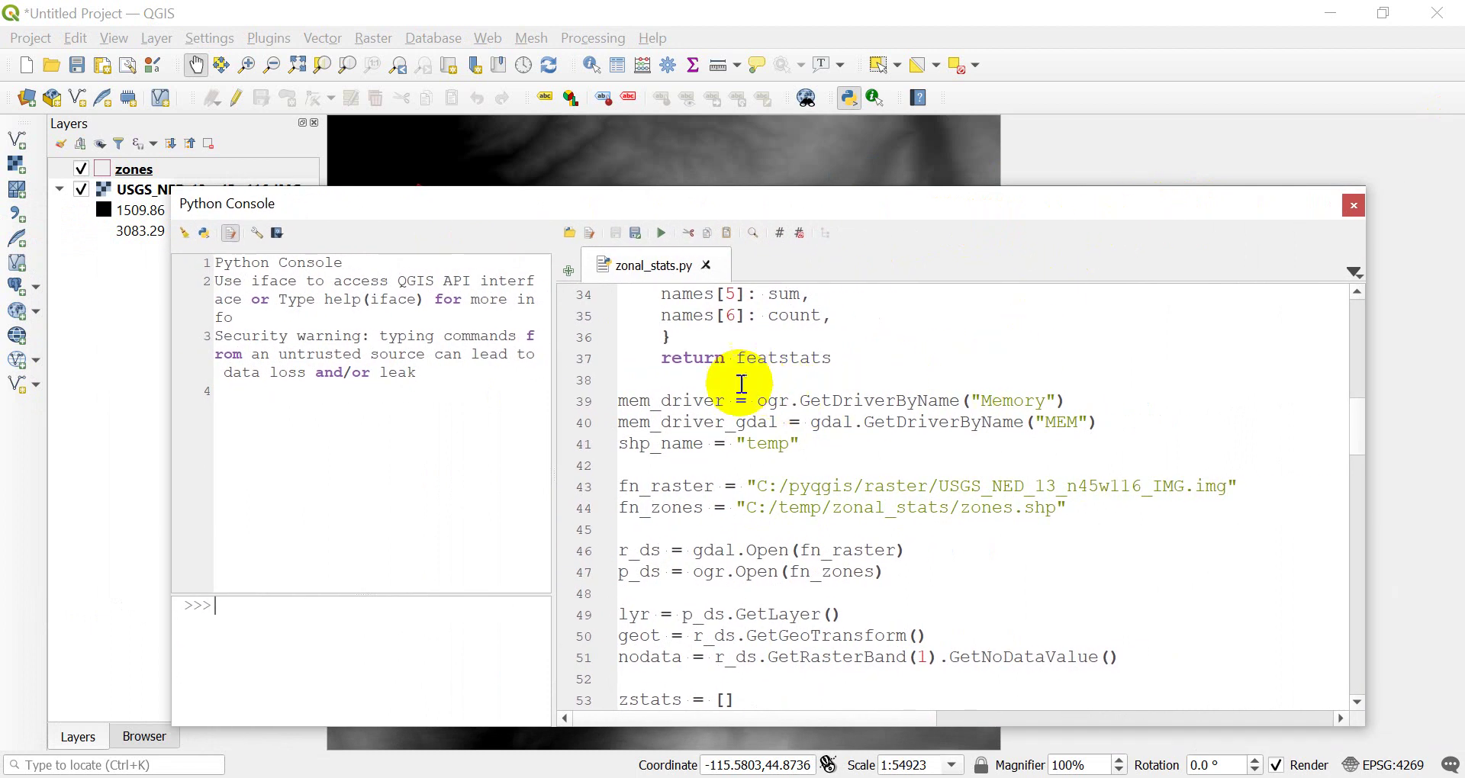
pyautogui.scroll(-4, 778, 488)
pyautogui.scroll(-4, 775, 498)
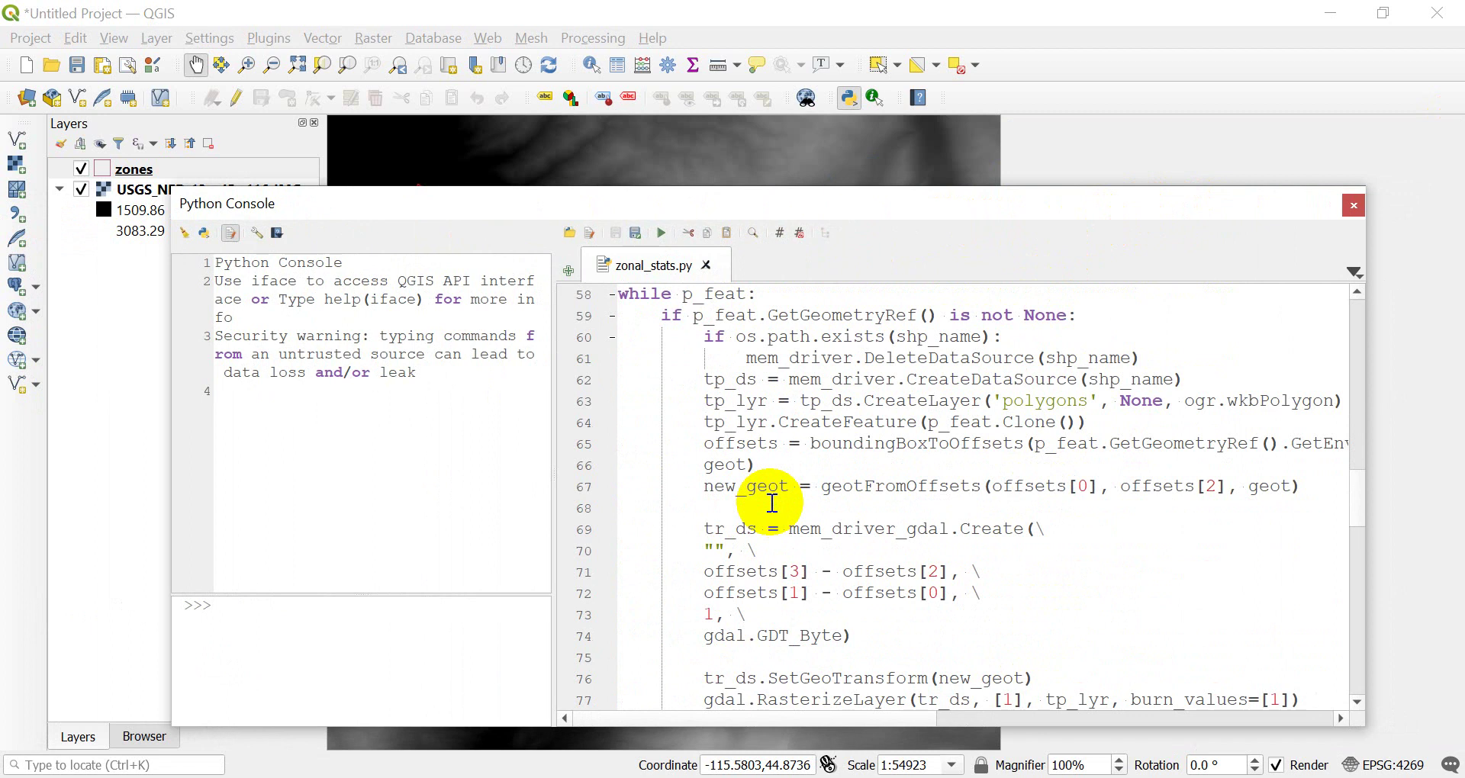
pyautogui.scroll(-9, 769, 502)
pyautogui.scroll(11, 756, 505)
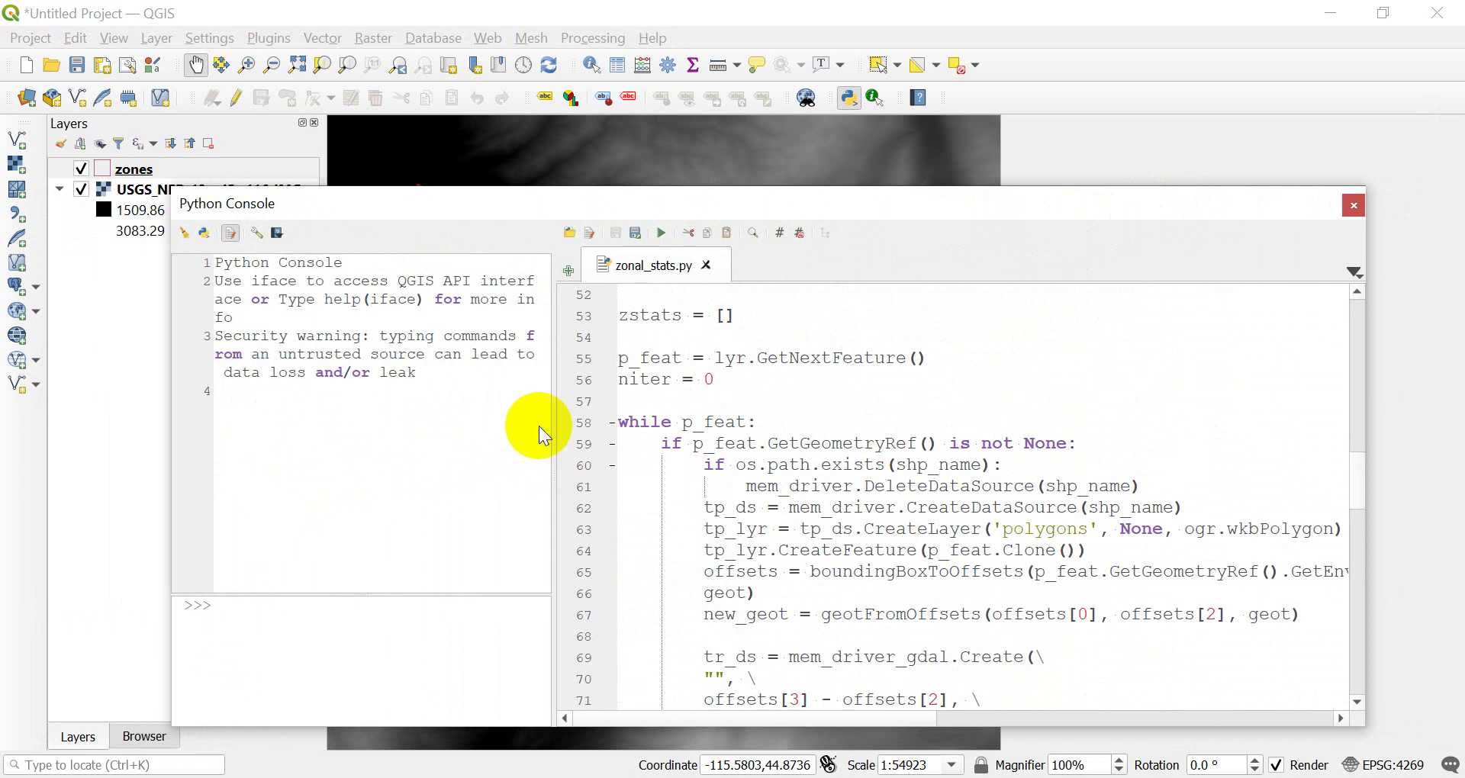
# Run zonal_stats.py, widen the output, and mark both printed Zonal Statistics lists
pyautogui.click(662, 235)
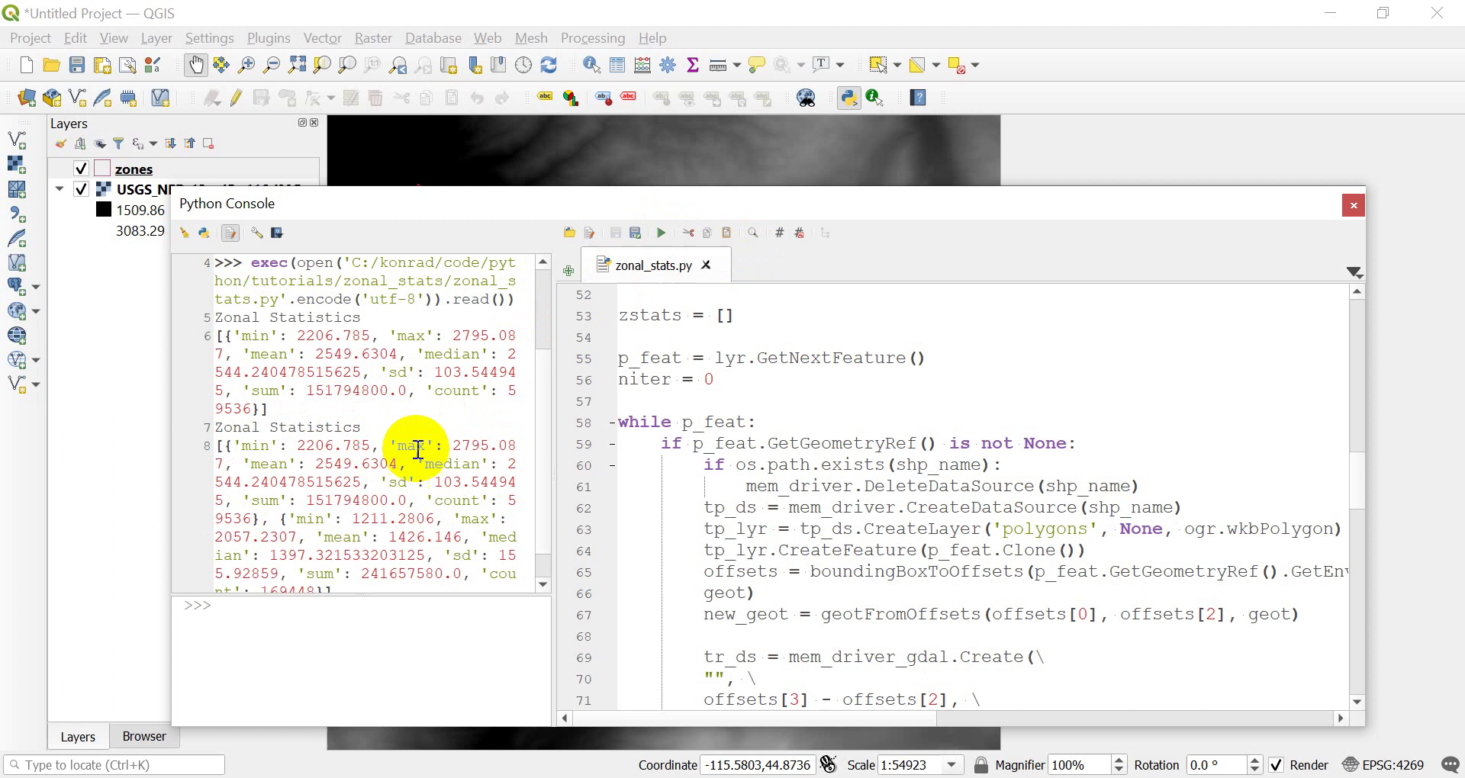
pyautogui.moveTo(554, 451); pyautogui.dragTo(882, 428)
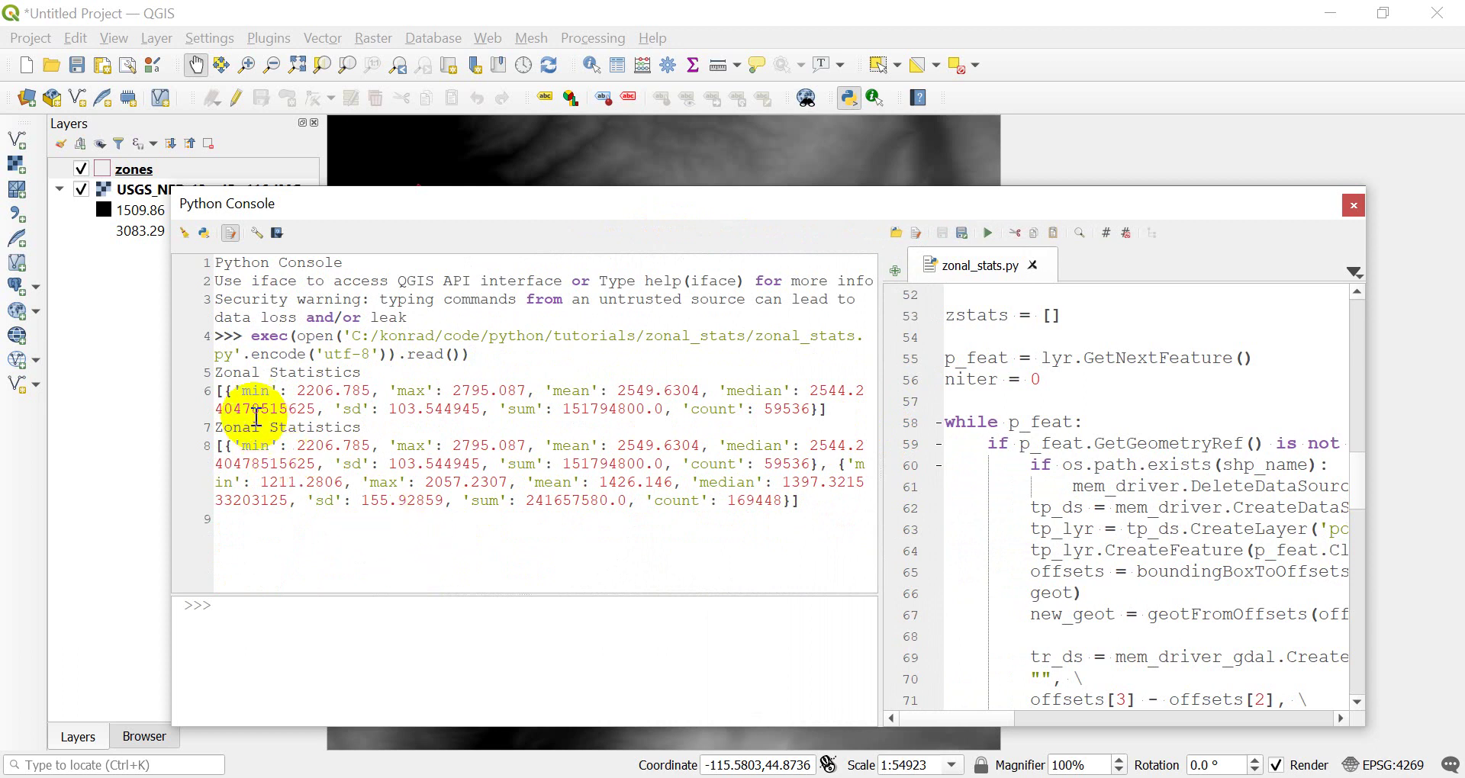
pyautogui.click(221, 390)
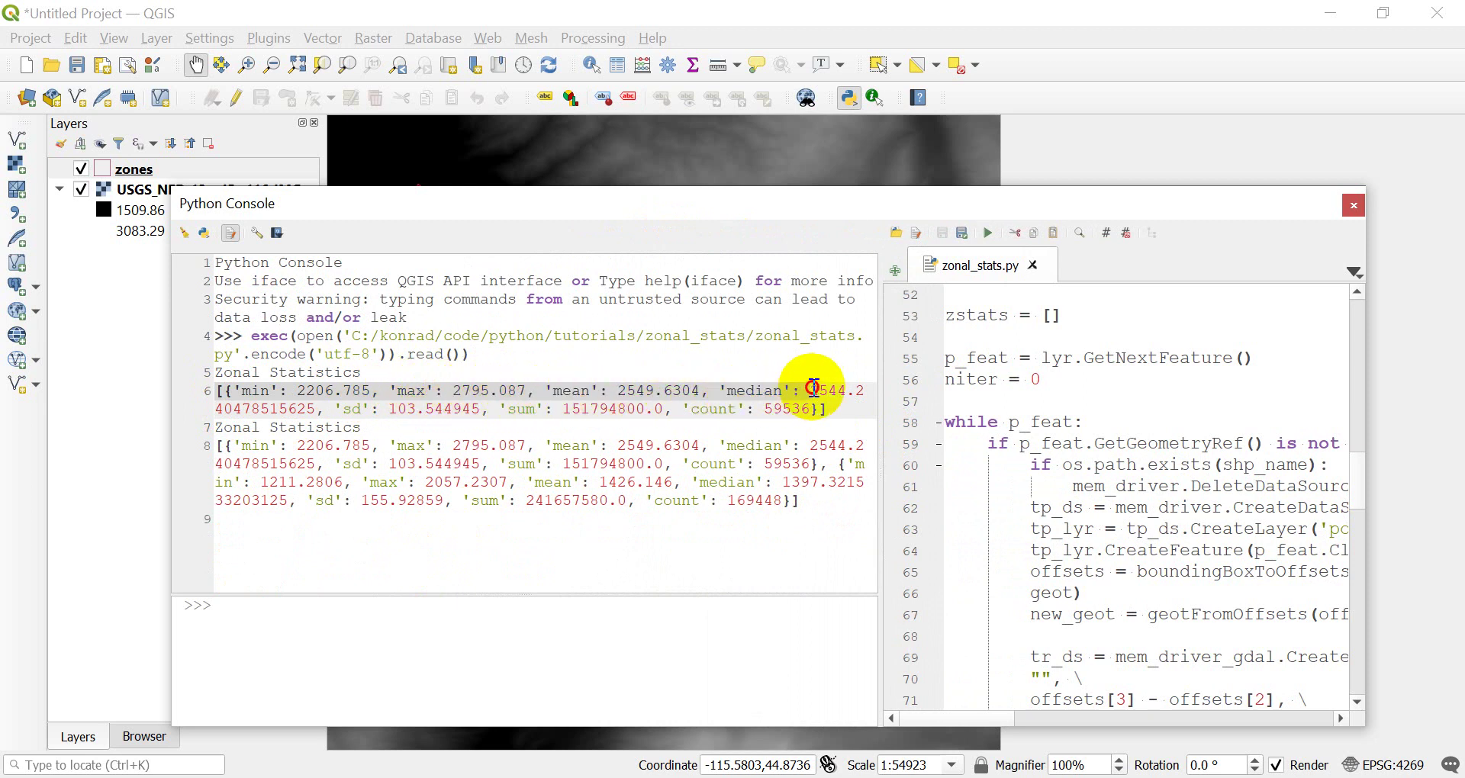
pyautogui.click(848, 410)
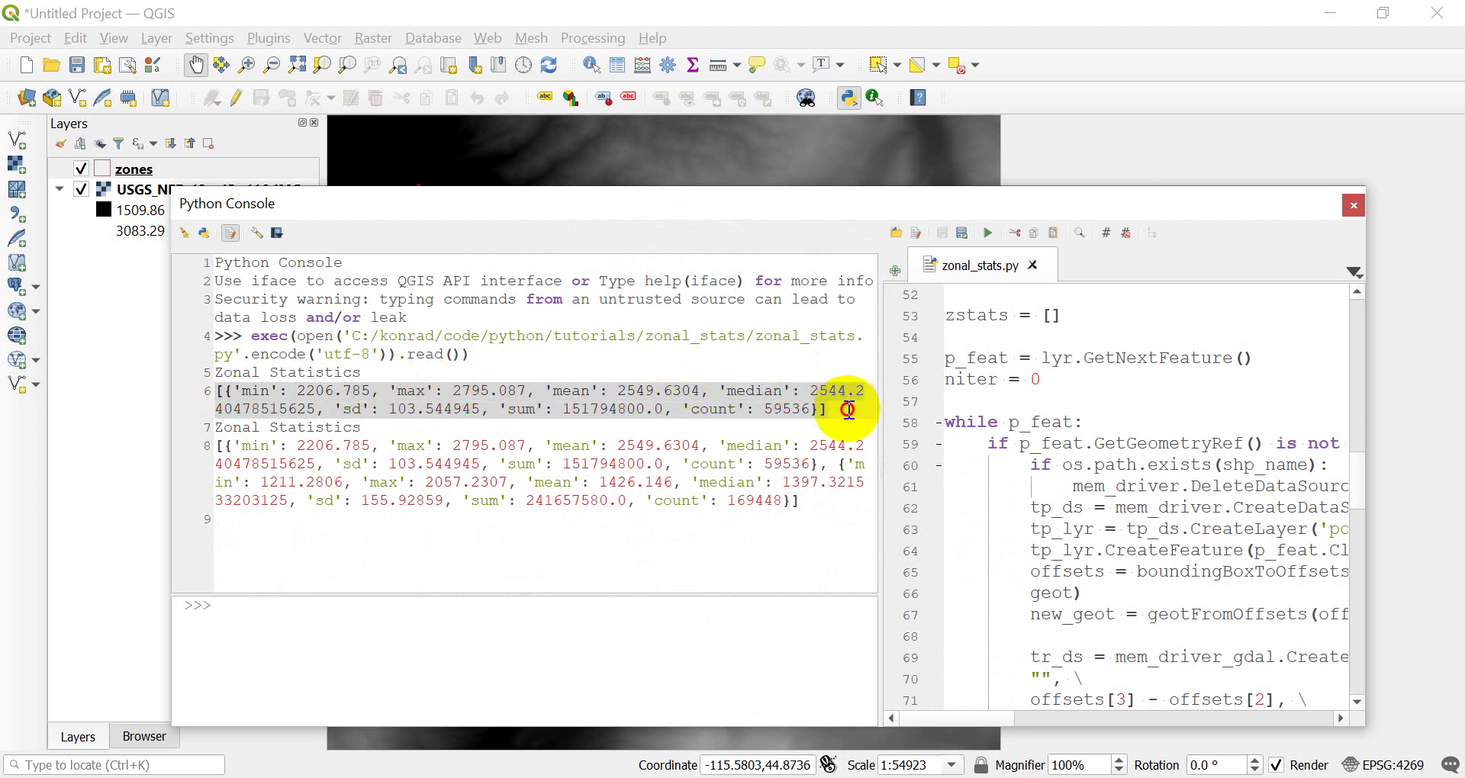
pyautogui.click(217, 457)
pyautogui.moveTo(523, 453); pyautogui.dragTo(796, 502)
pyautogui.click(800, 502)
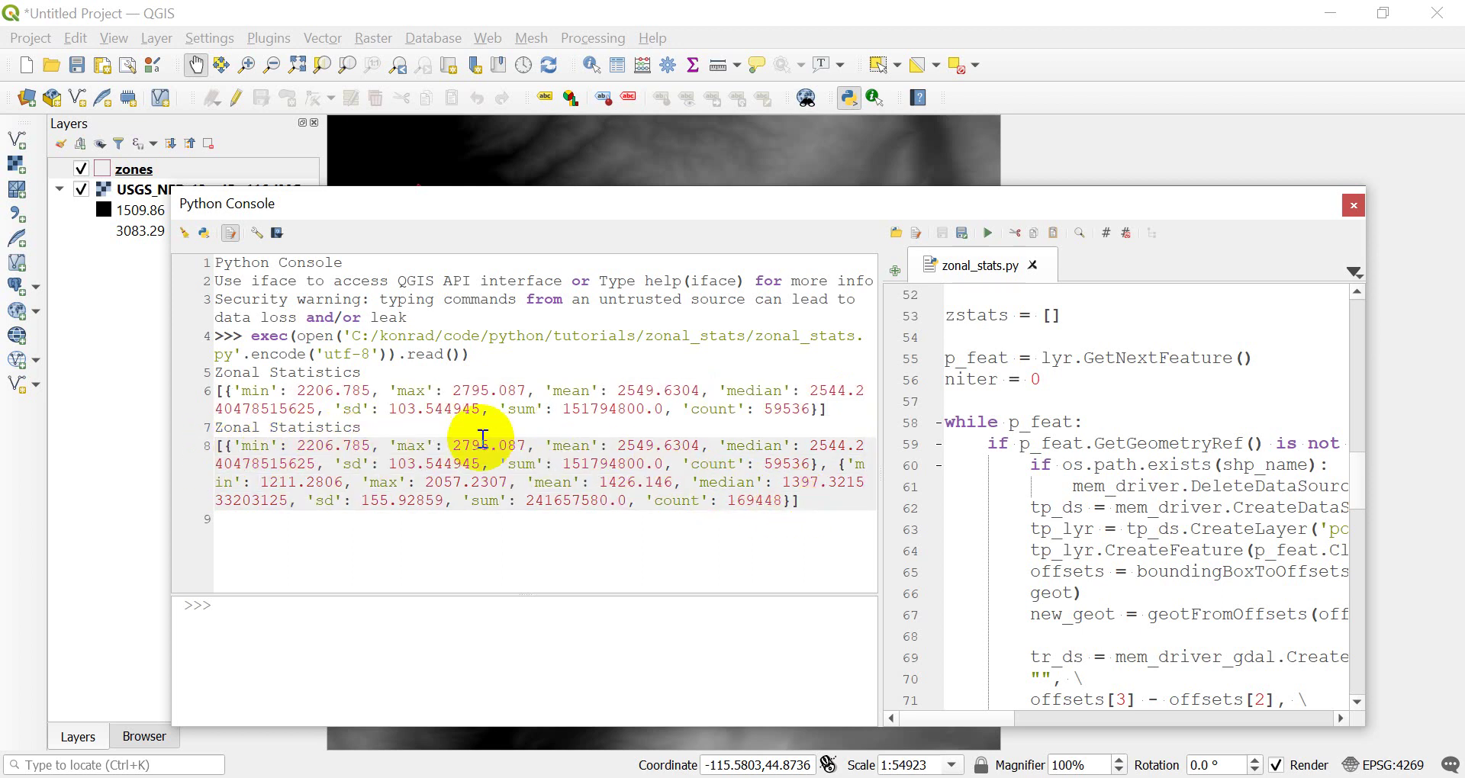
# Highlight the max value 2795.087 in both outputs, then select the whole first list
pyautogui.click(218, 395)
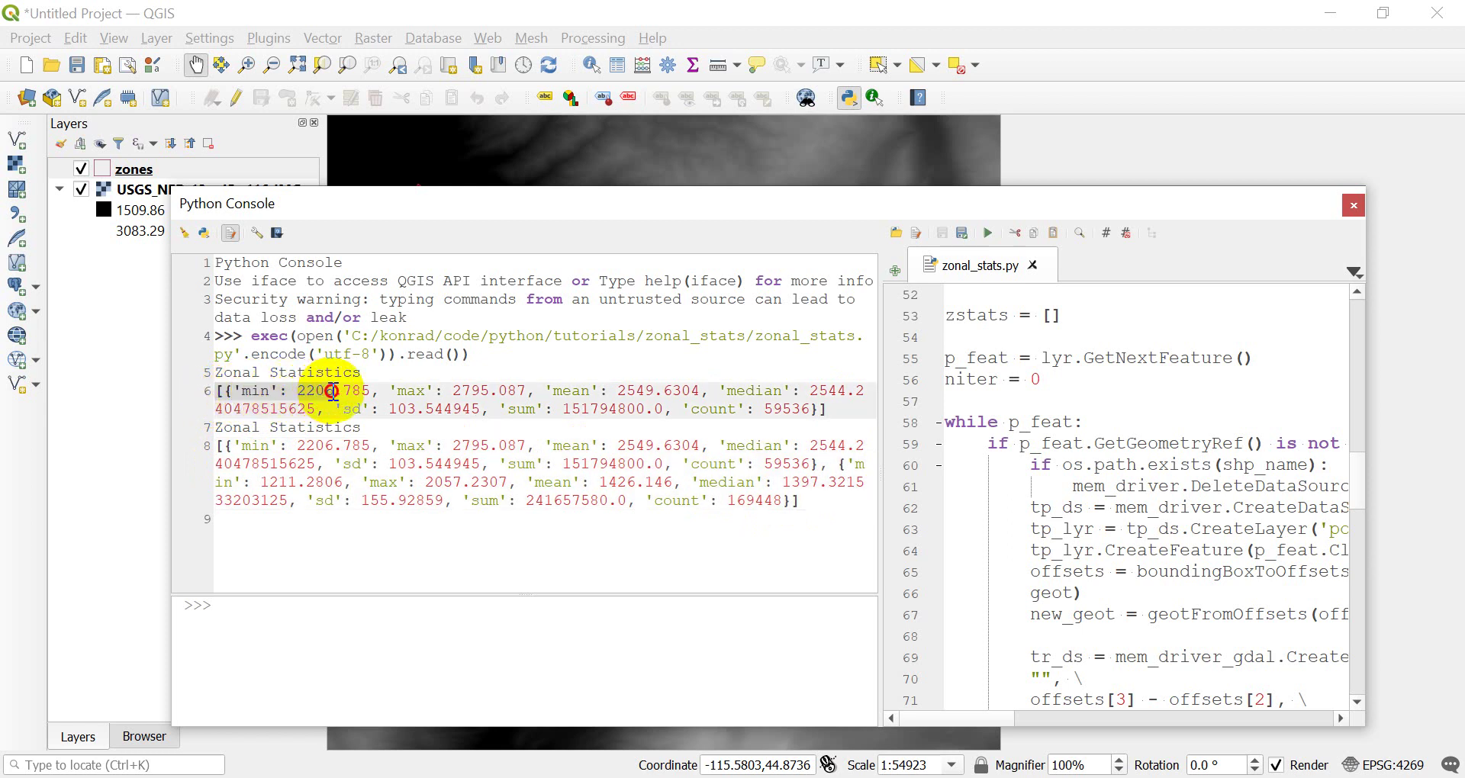
pyautogui.doubleClick(479, 391)
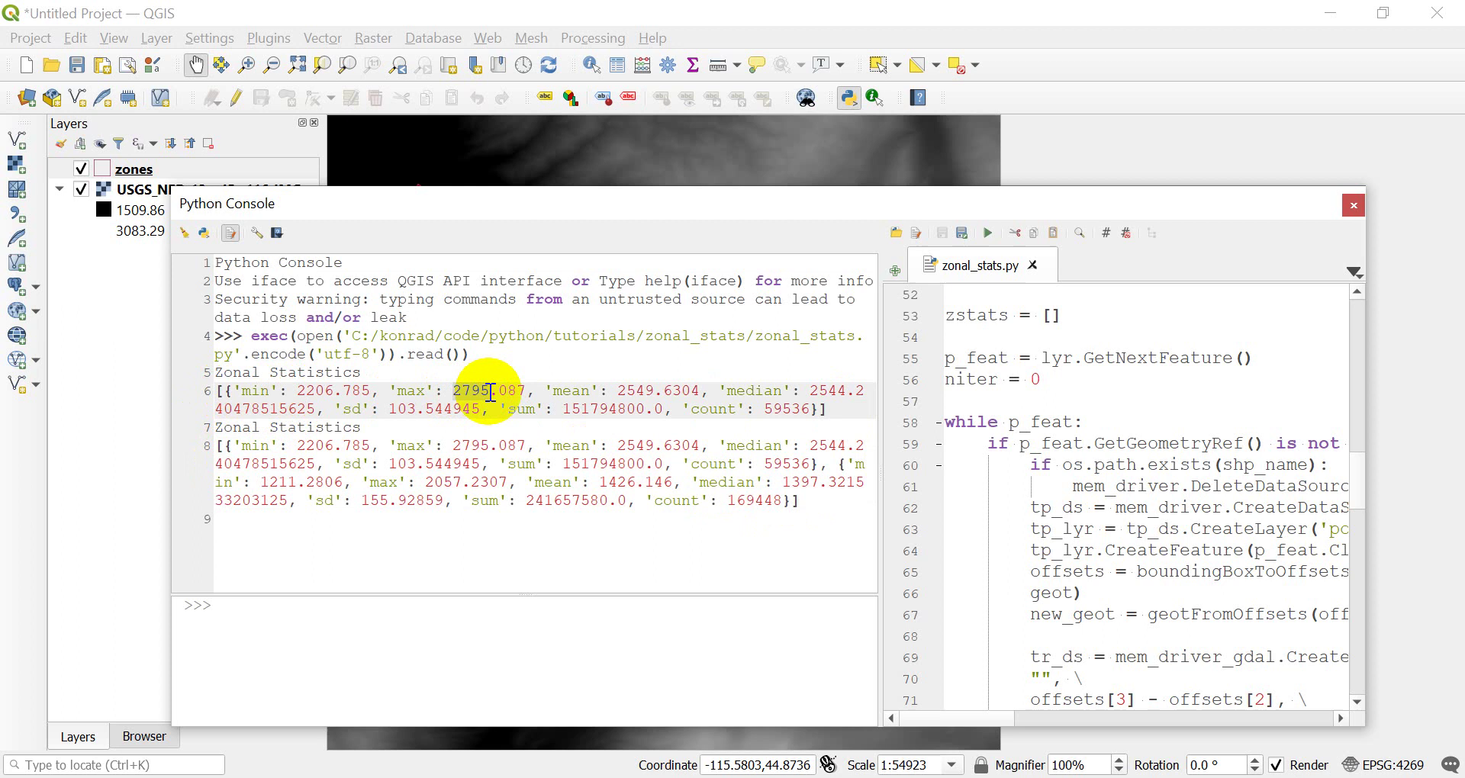
pyautogui.click(325, 450)
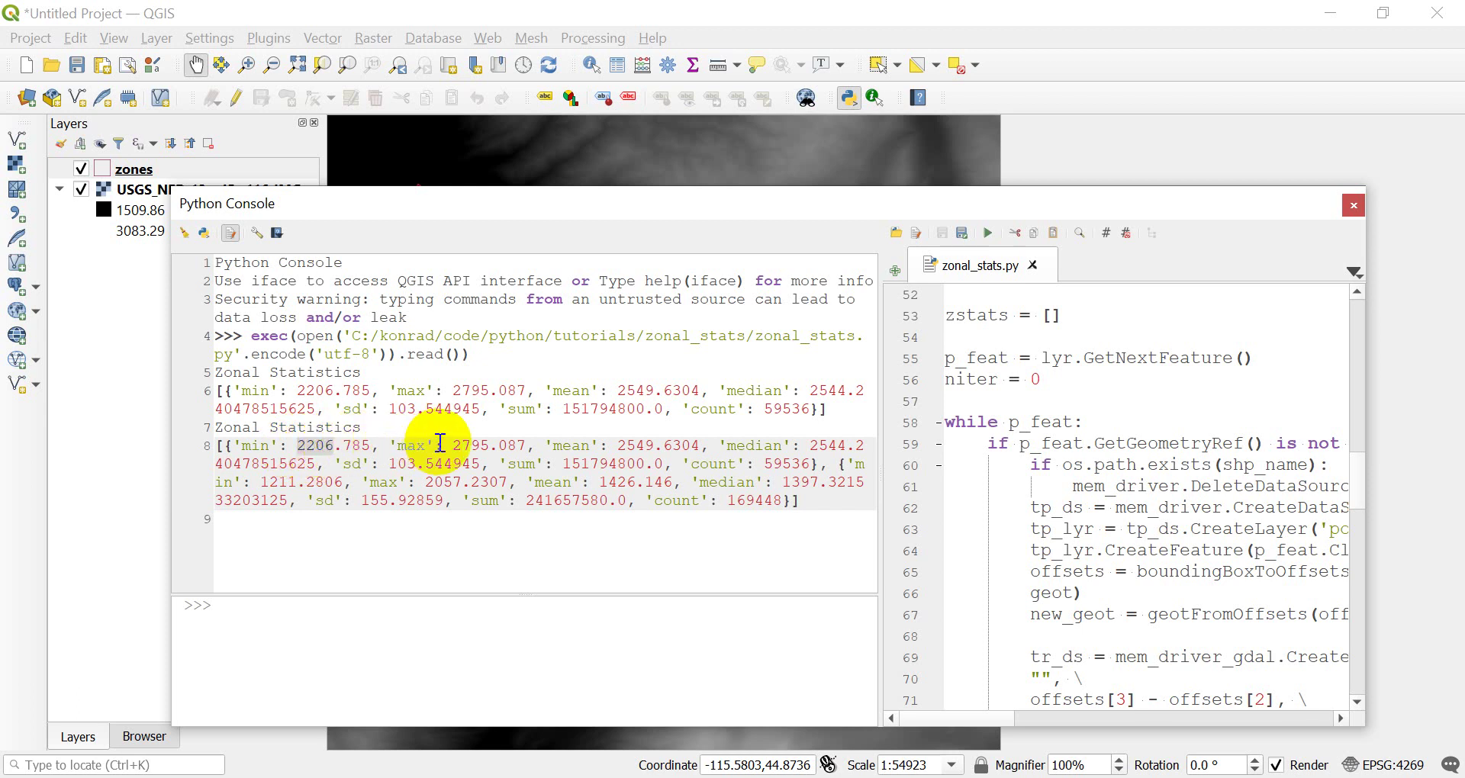
pyautogui.moveTo(452, 445); pyautogui.dragTo(526, 446)
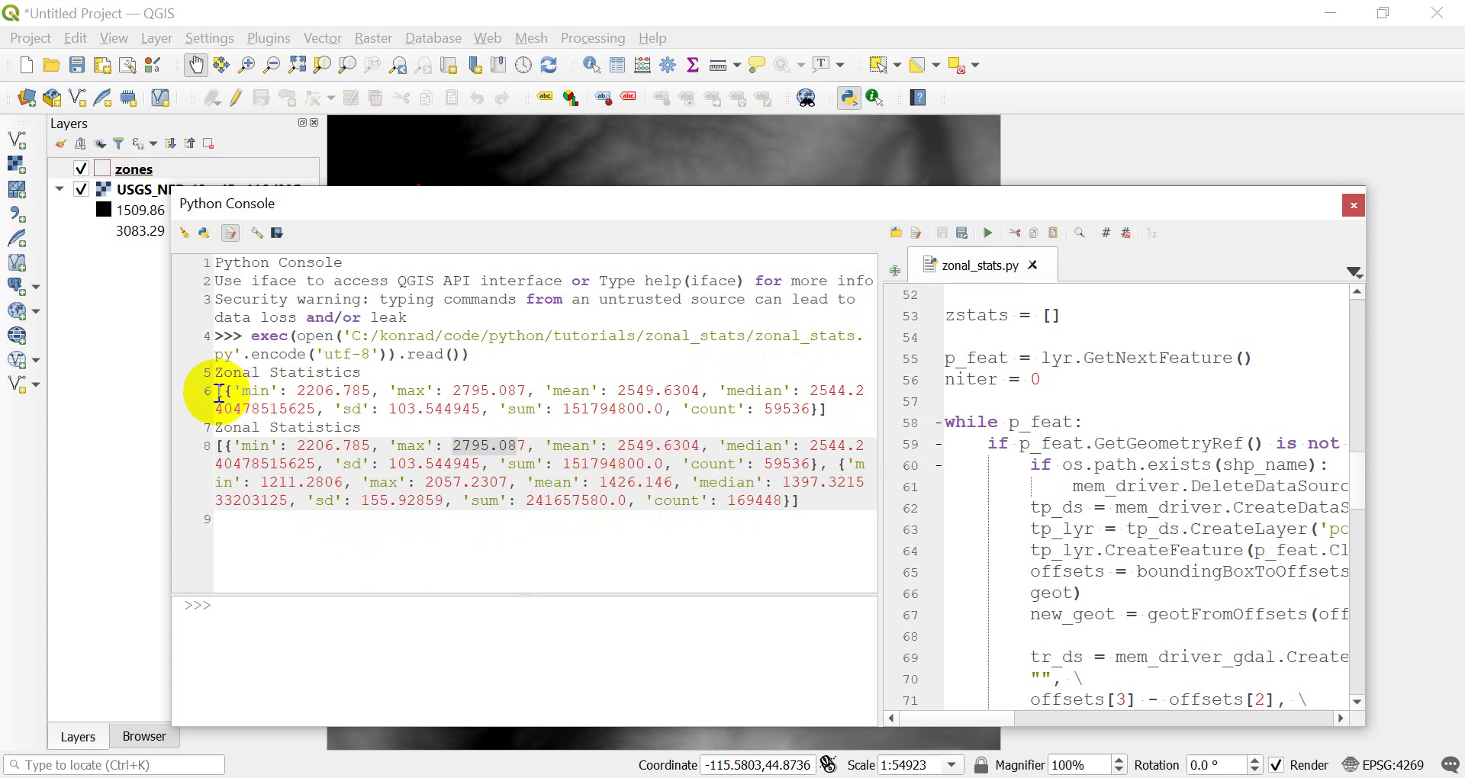
pyautogui.moveTo(219, 394); pyautogui.dragTo(823, 405)
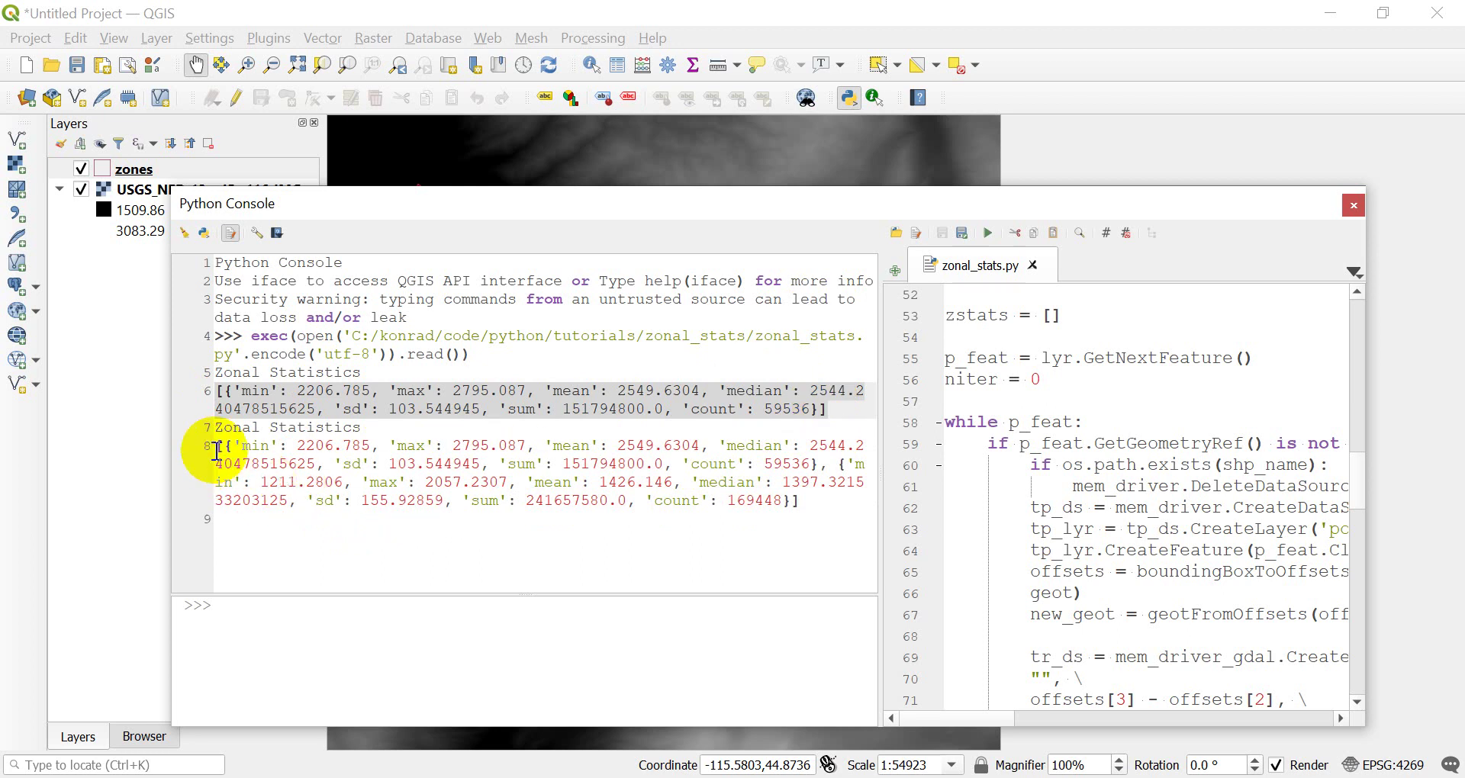
pyautogui.moveTo(218, 449); pyautogui.dragTo(821, 503)
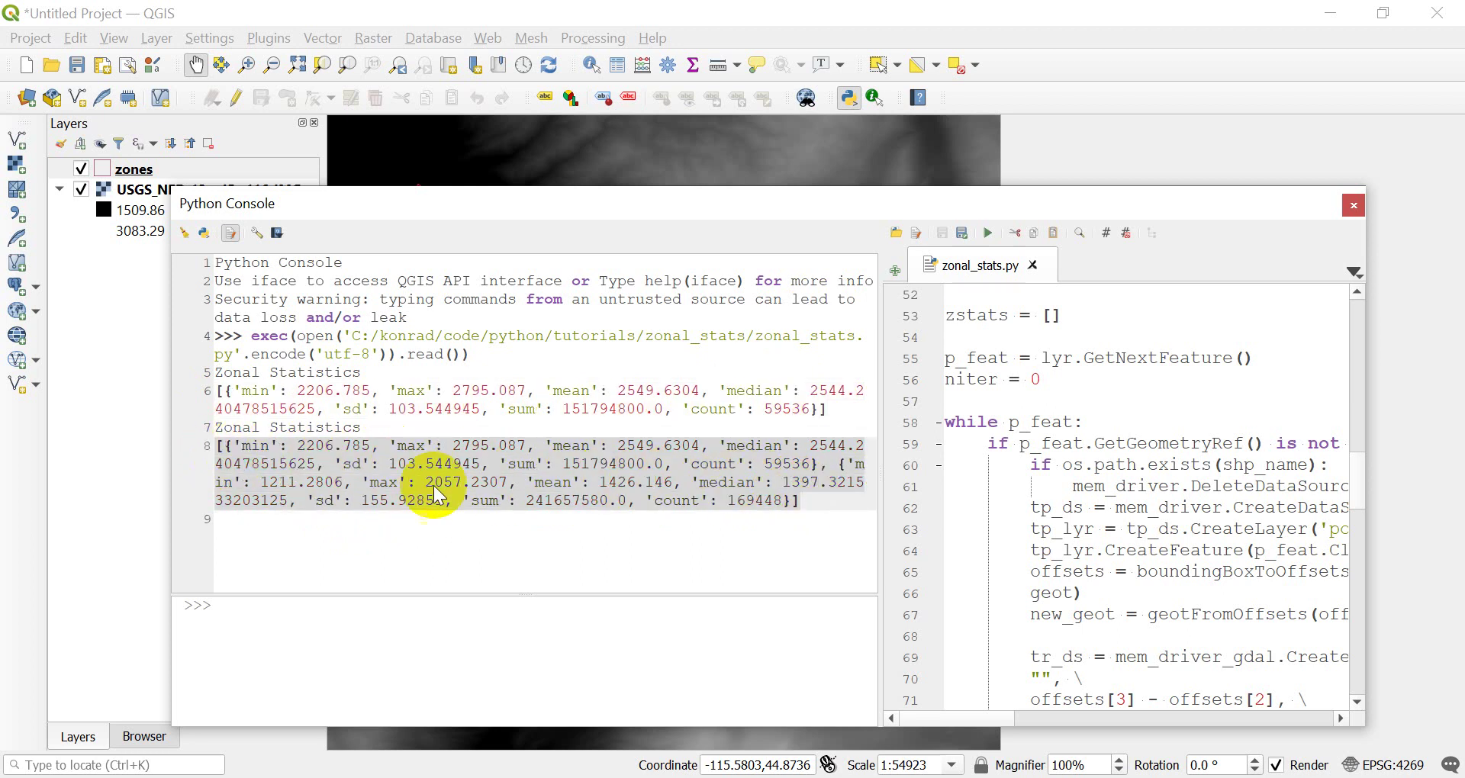
pyautogui.click(252, 461)
pyautogui.moveTo(226, 449); pyautogui.dragTo(815, 460)
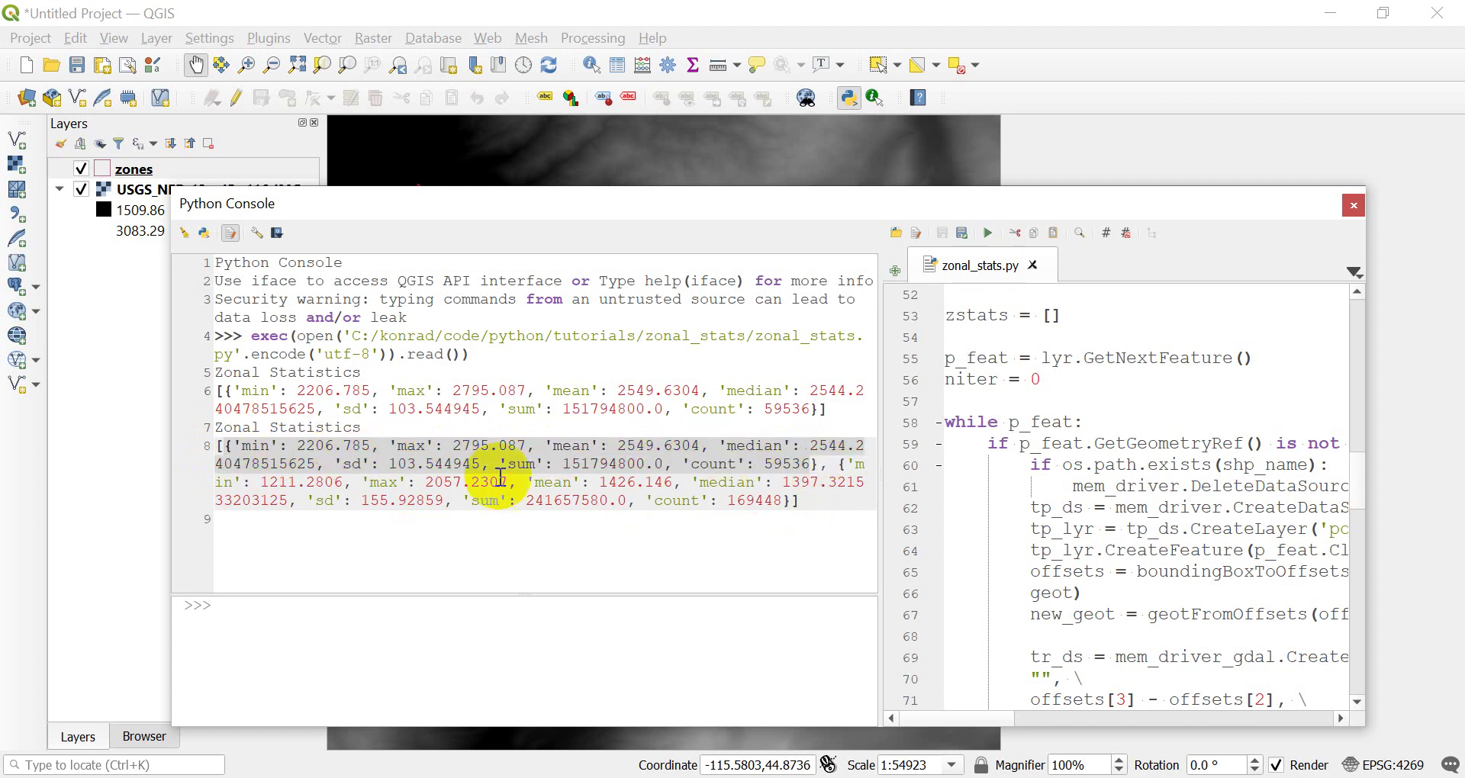
pyautogui.click(844, 465)
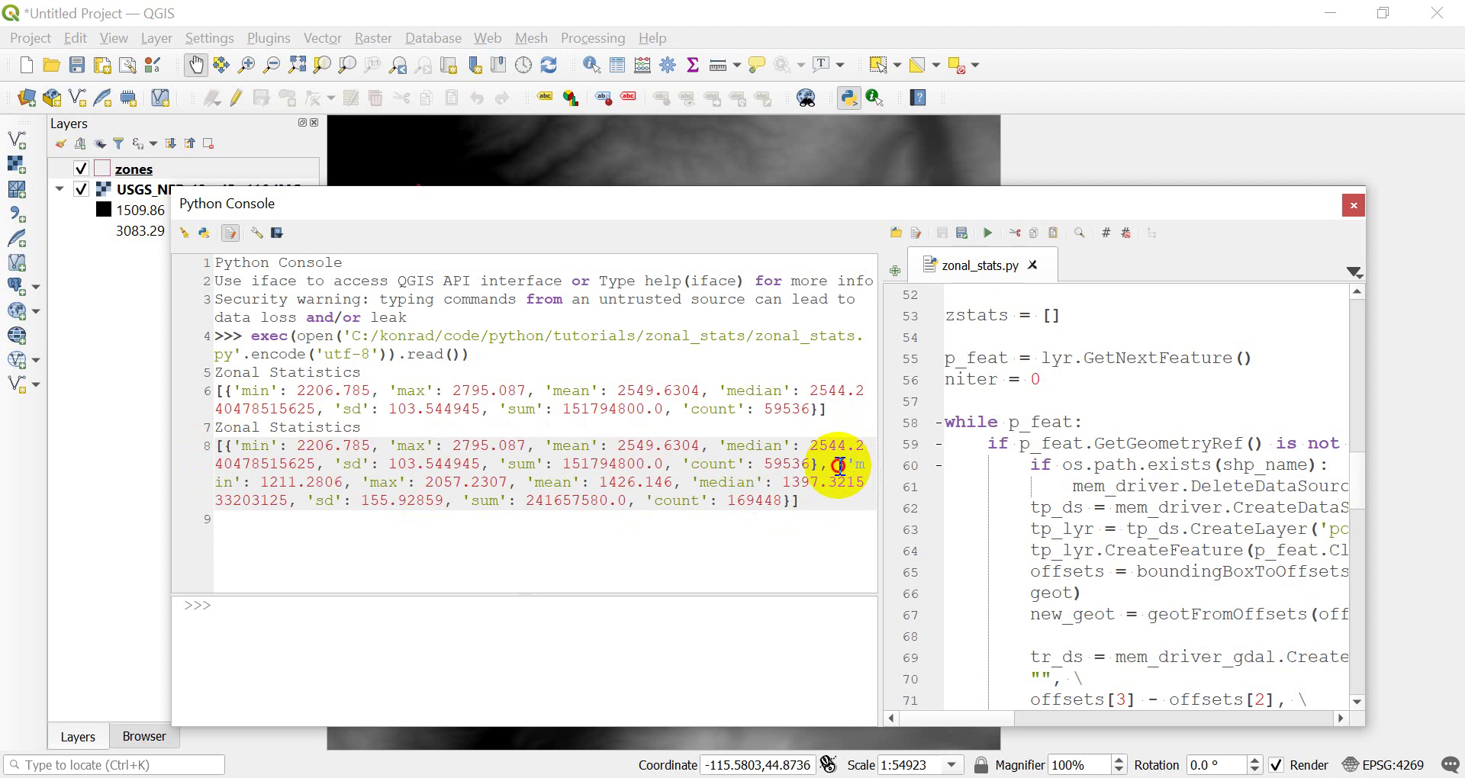
pyautogui.moveTo(839, 465); pyautogui.dragTo(792, 500)
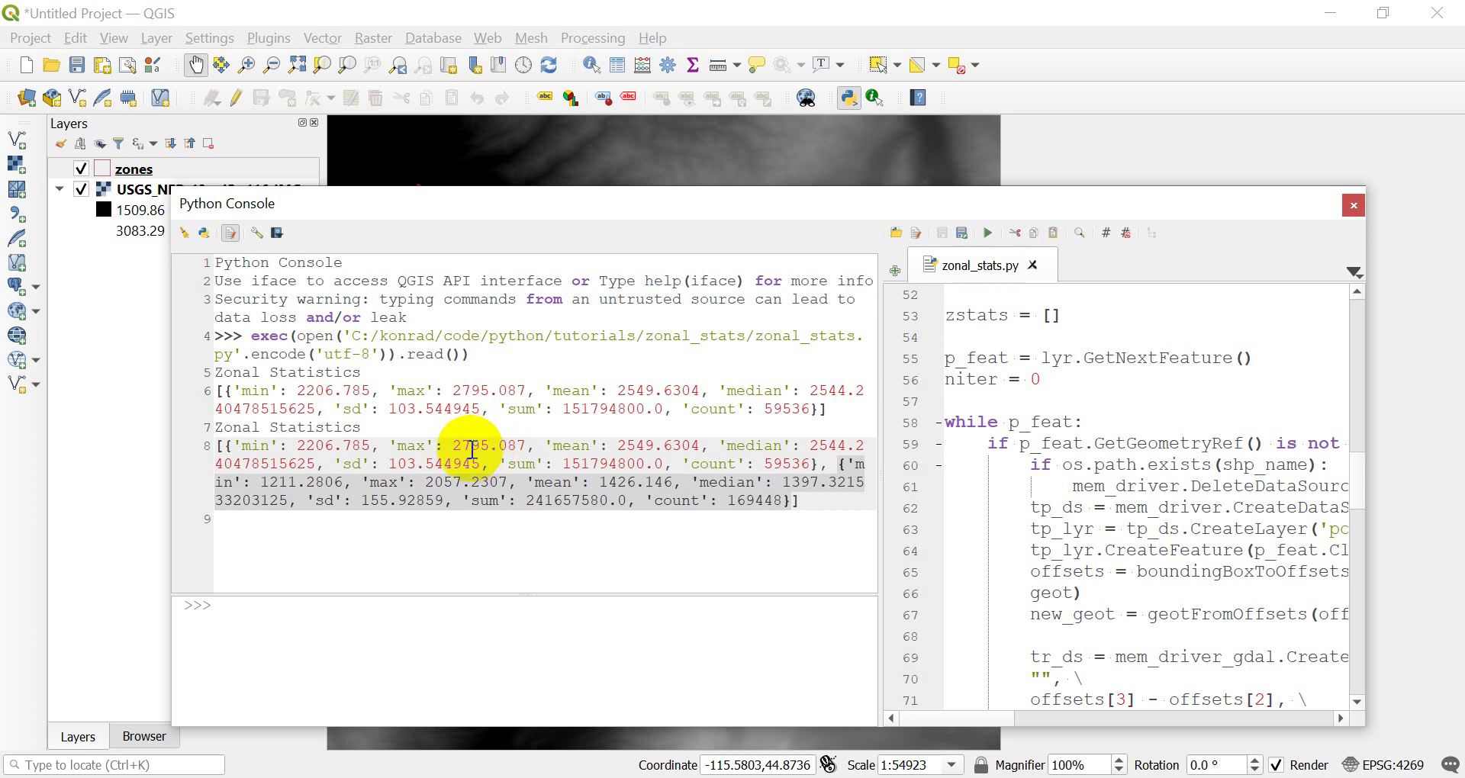
pyautogui.click(608, 489)
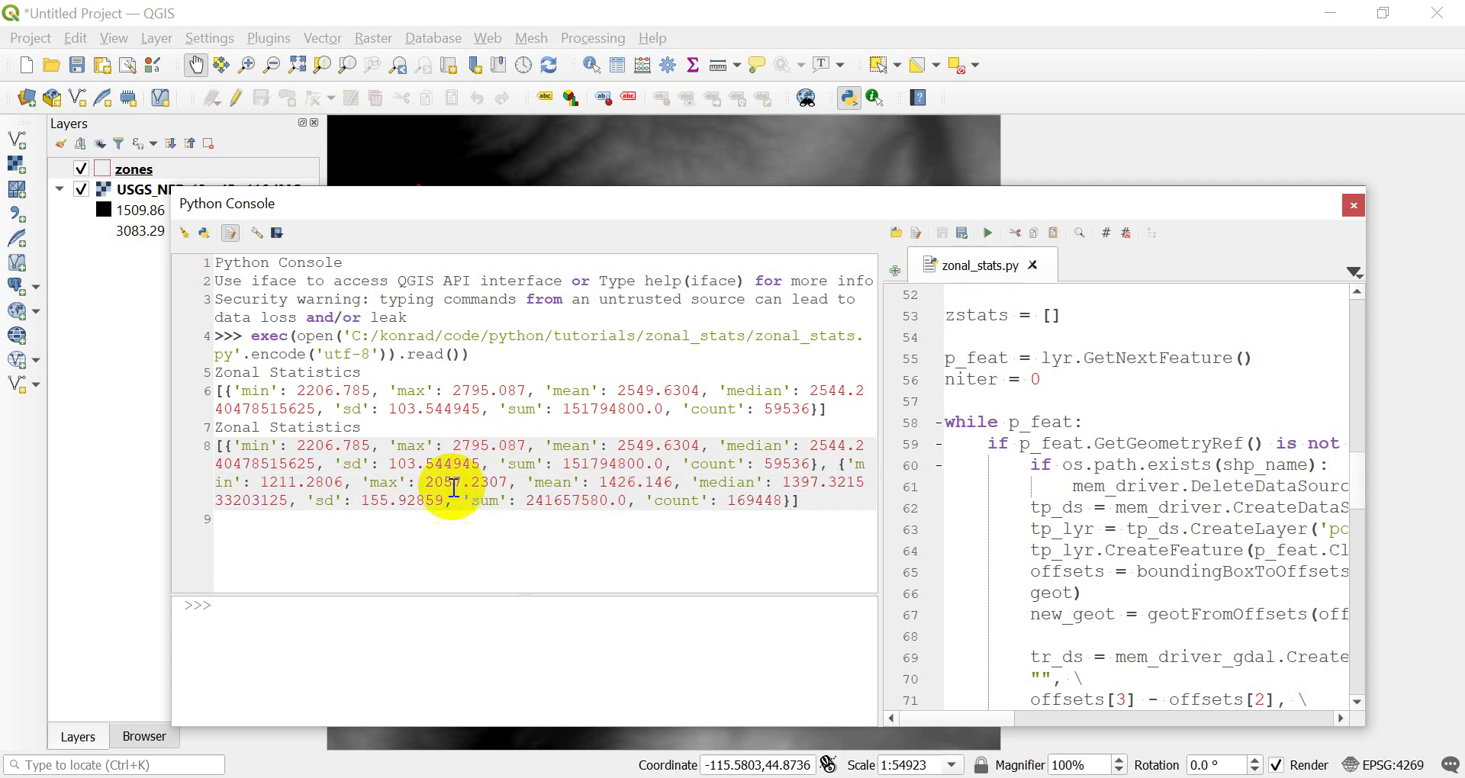
pyautogui.doubleClick(284, 482)
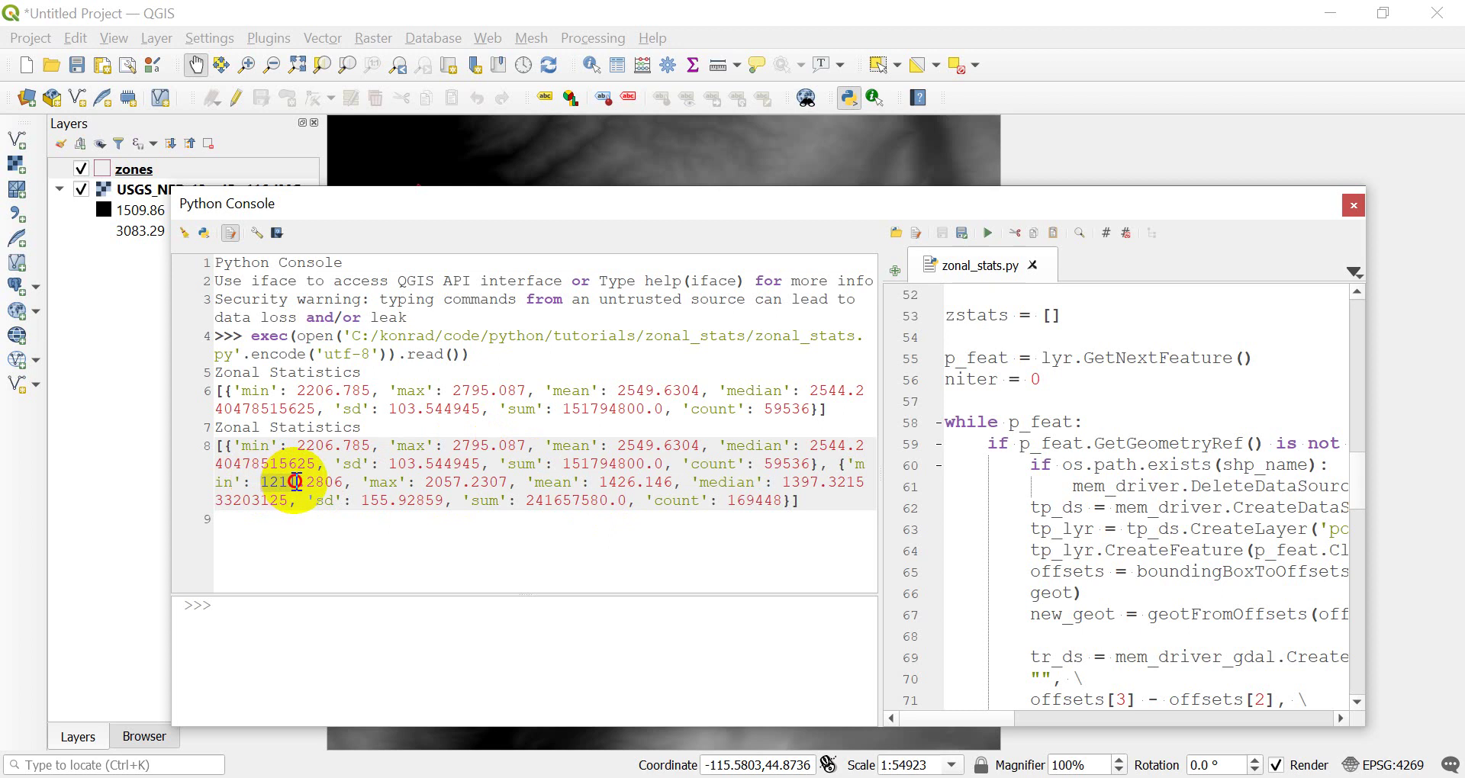
pyautogui.moveTo(427, 487); pyautogui.dragTo(465, 487)
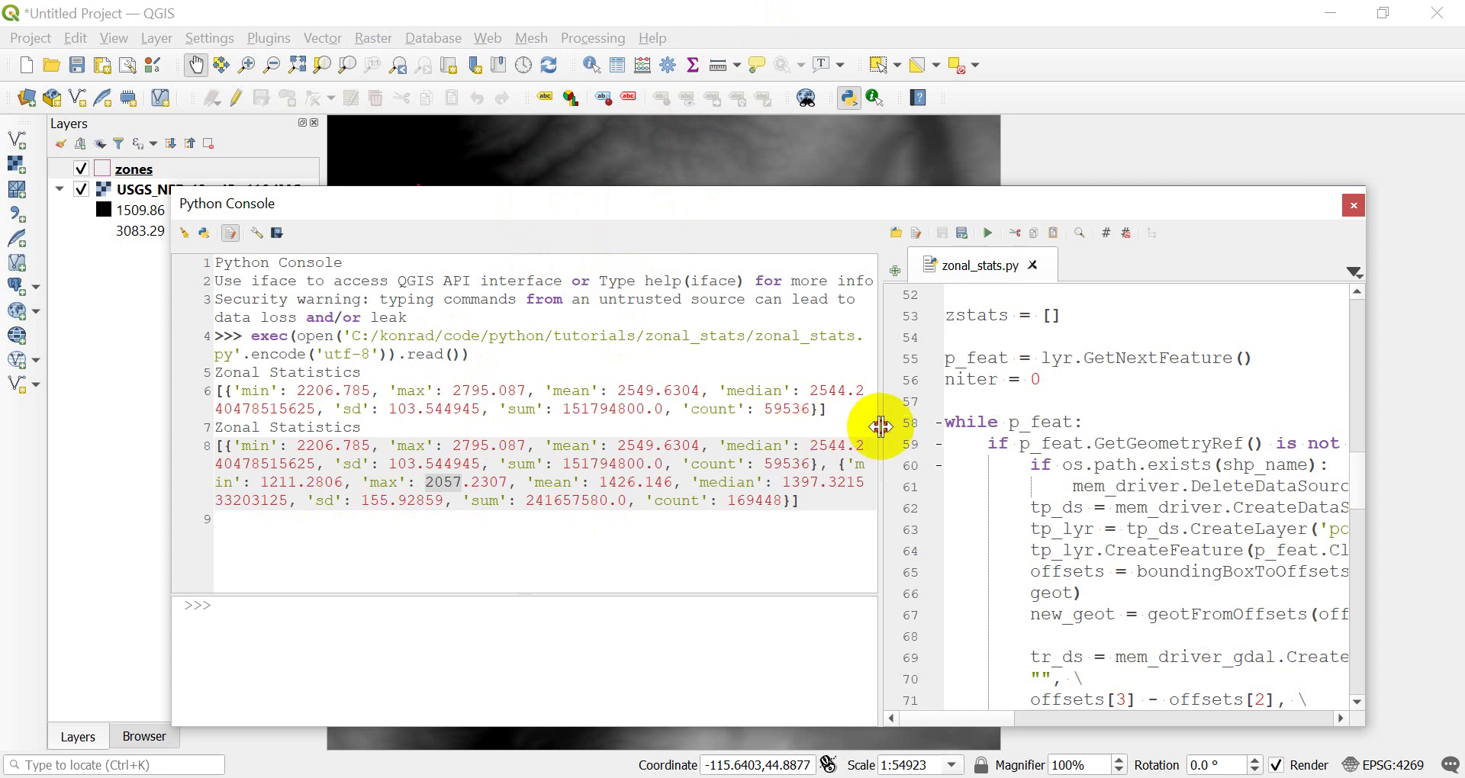
# Widen the script editor and scroll down to the print(zstats) line in the loop
pyautogui.moveTo(880, 425); pyautogui.dragTo(526, 413)
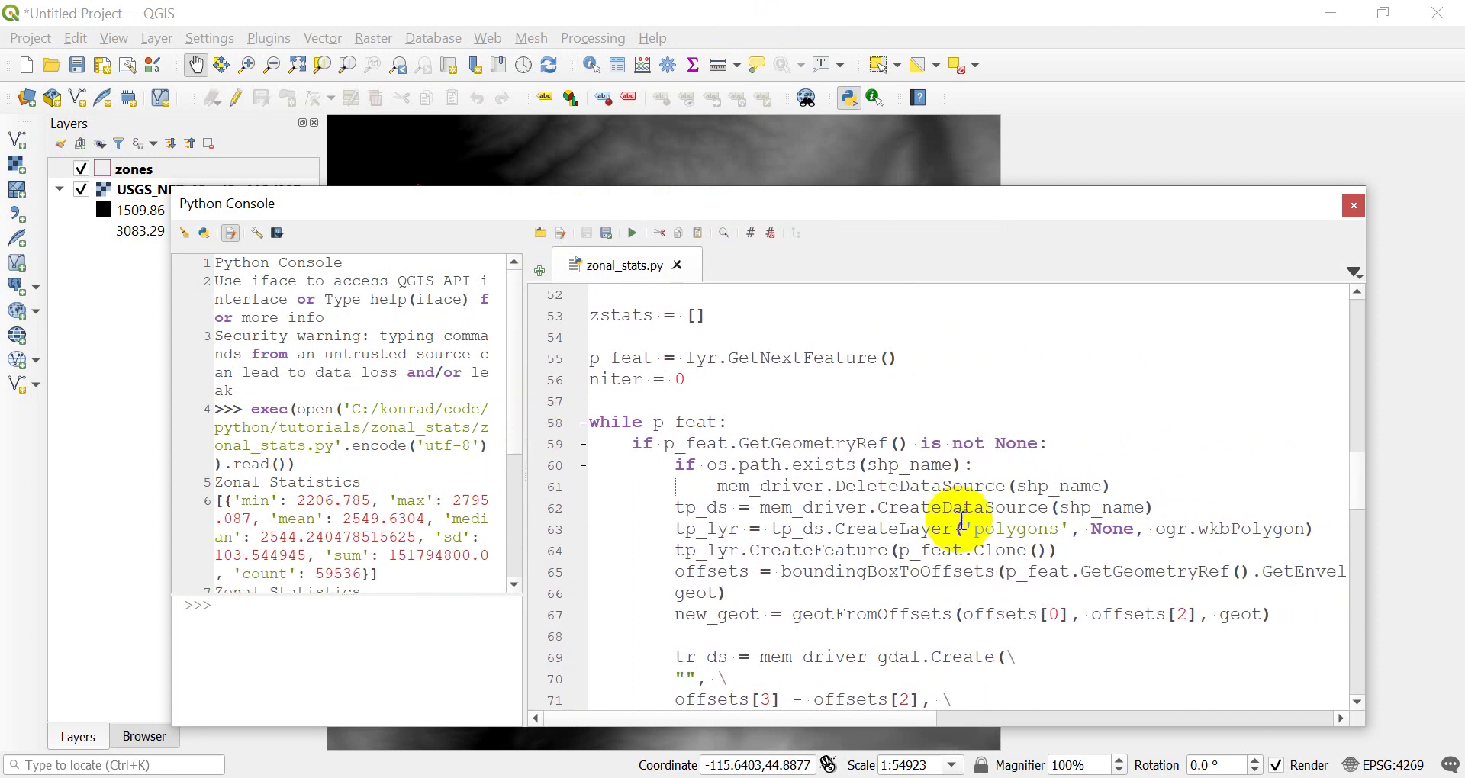
pyautogui.scroll(-11, 959, 524)
pyautogui.scroll(-10, 960, 524)
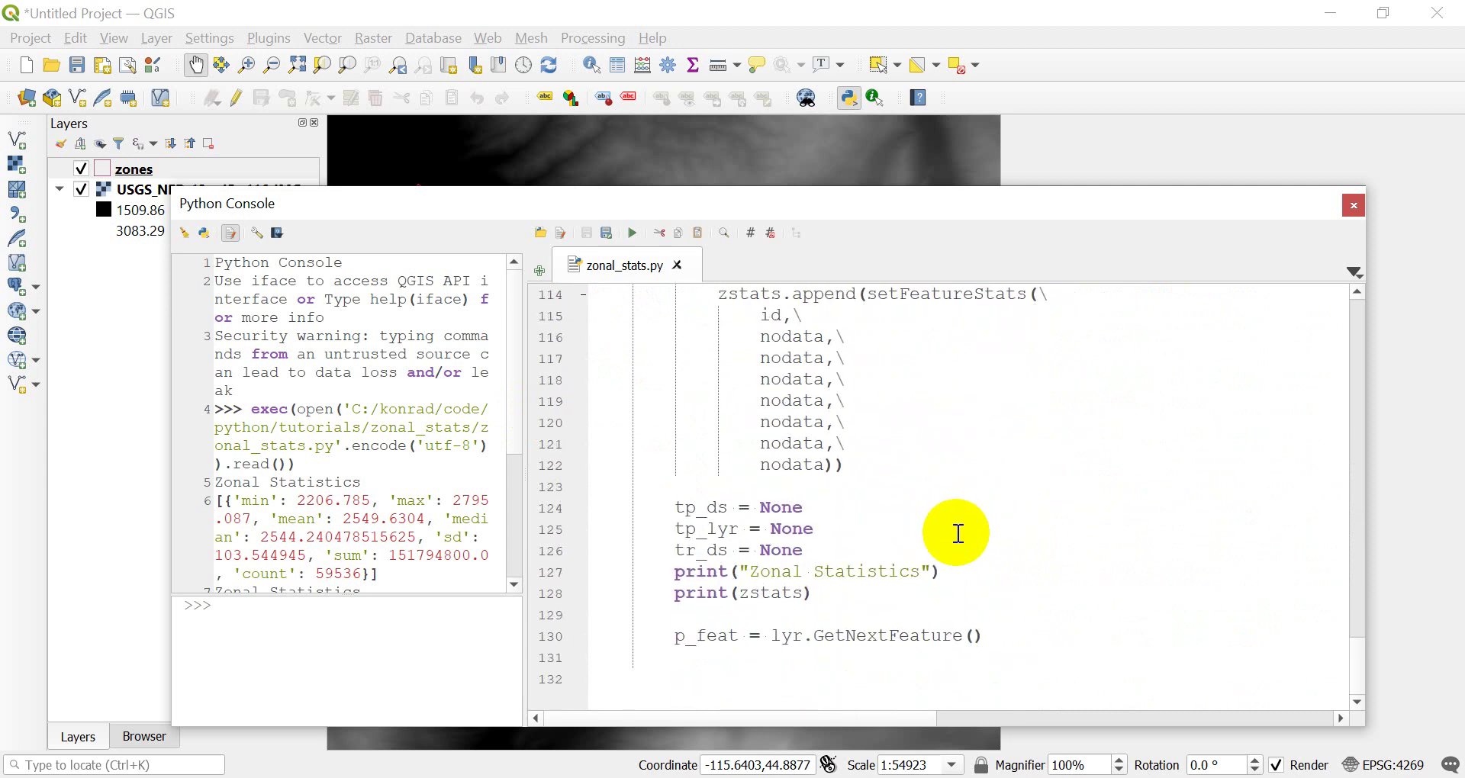
pyautogui.click(675, 593)
pyautogui.click(808, 588)
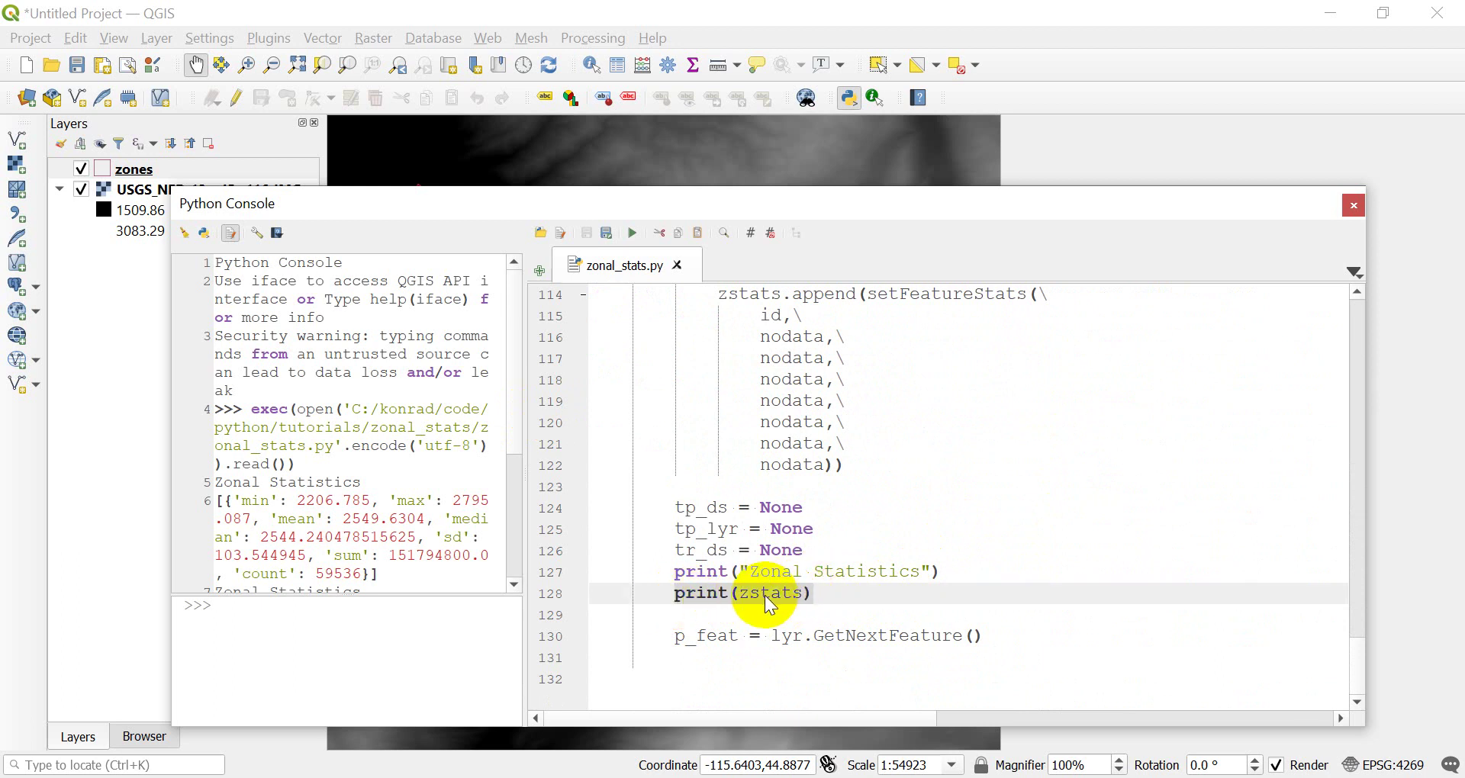
# Select the print("Zonal Statistics") and print(zstats) lines 127–128, then go to line 130's end
pyautogui.scroll(19, 765, 596)
pyautogui.scroll(3, 732, 557)
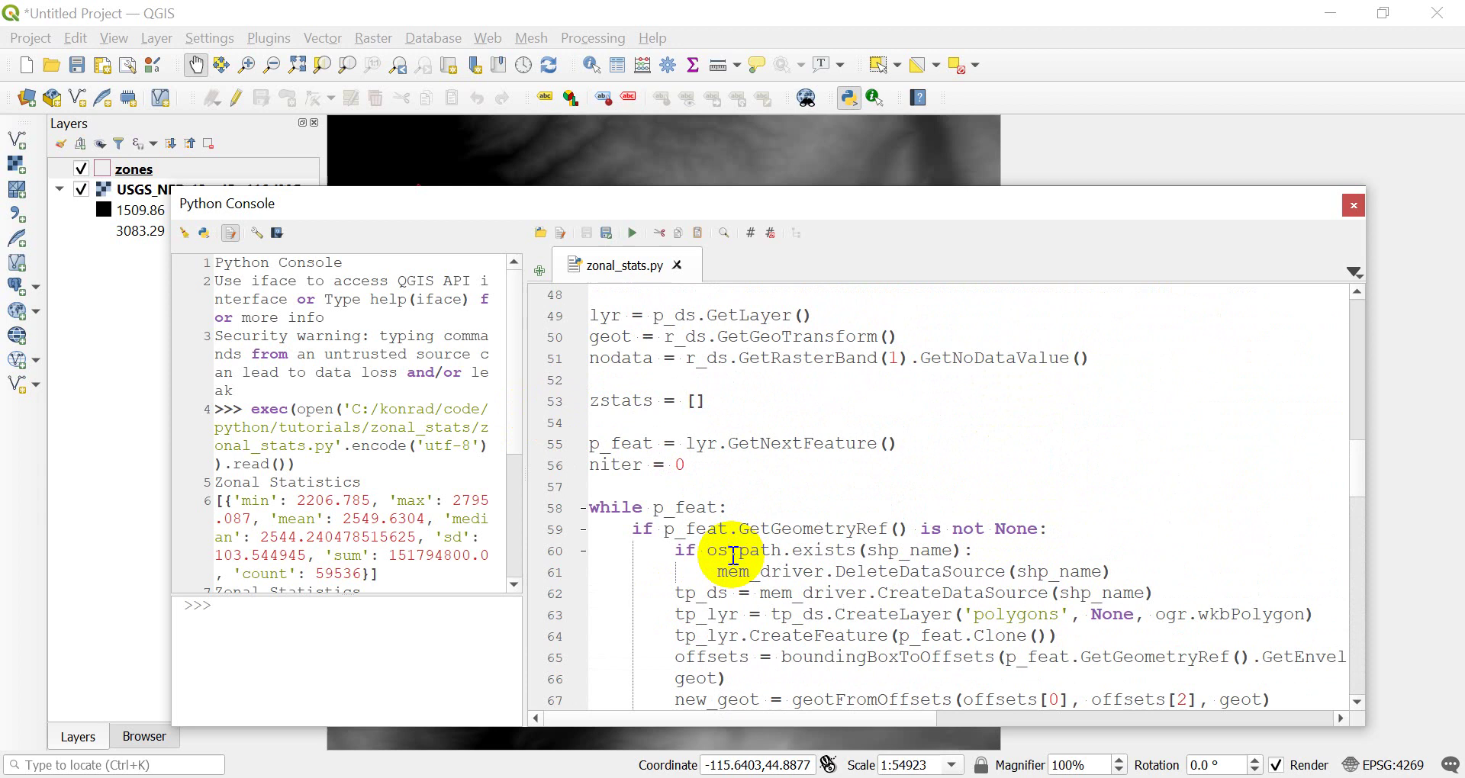
pyautogui.scroll(-11, 712, 519)
pyautogui.scroll(-11, 711, 529)
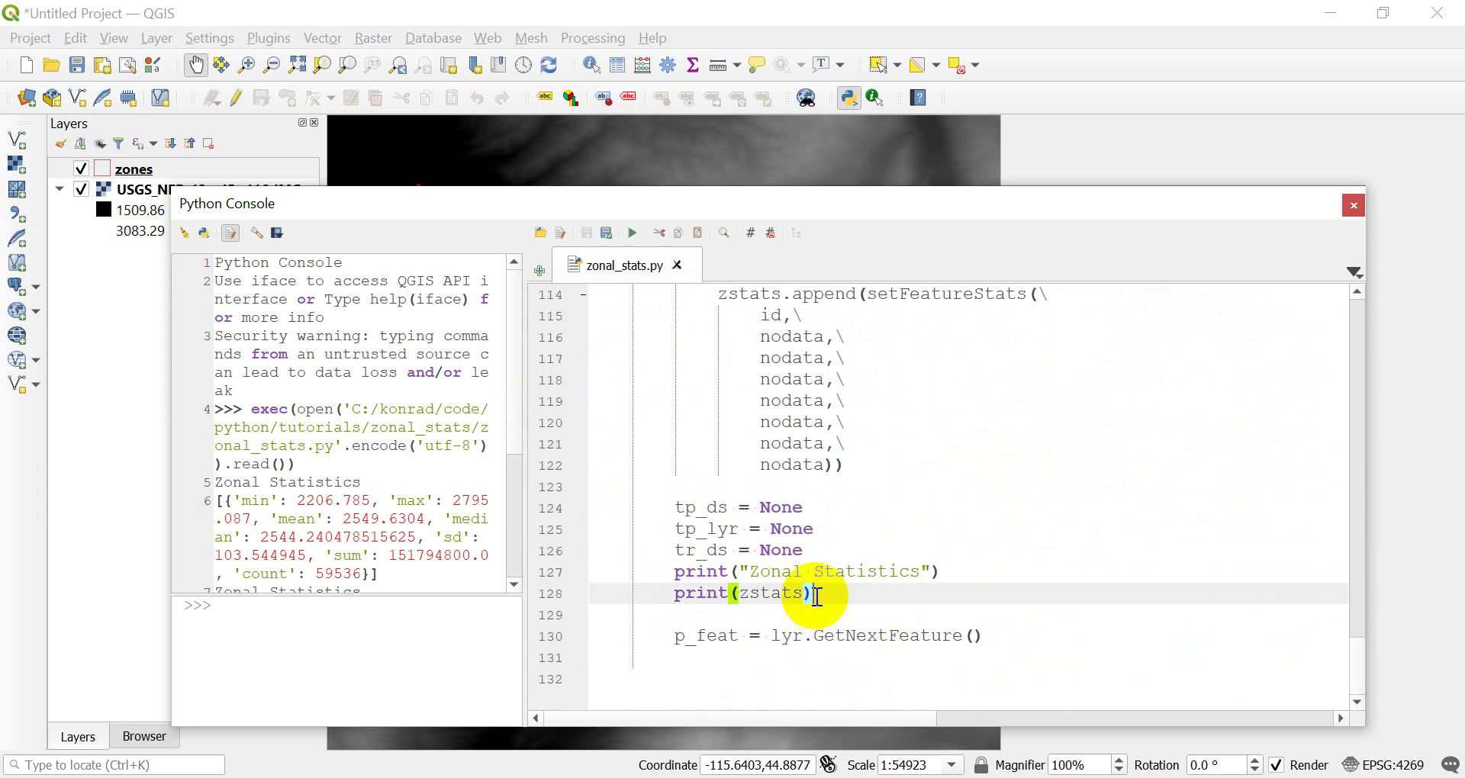
pyautogui.click(771, 594)
pyautogui.moveTo(772, 593); pyautogui.dragTo(679, 581)
pyautogui.hotkey('ctrl', 'c')
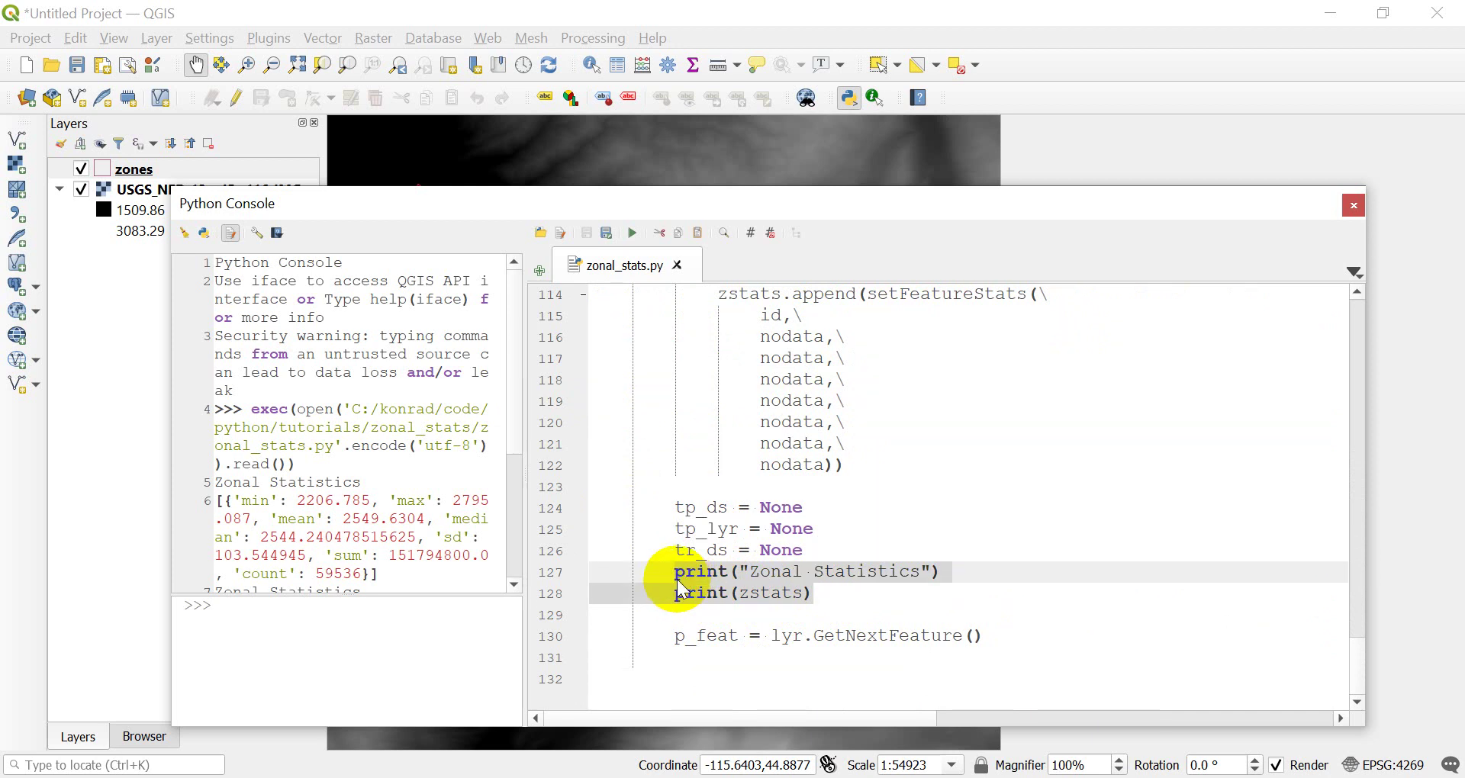
pyautogui.click(974, 638)
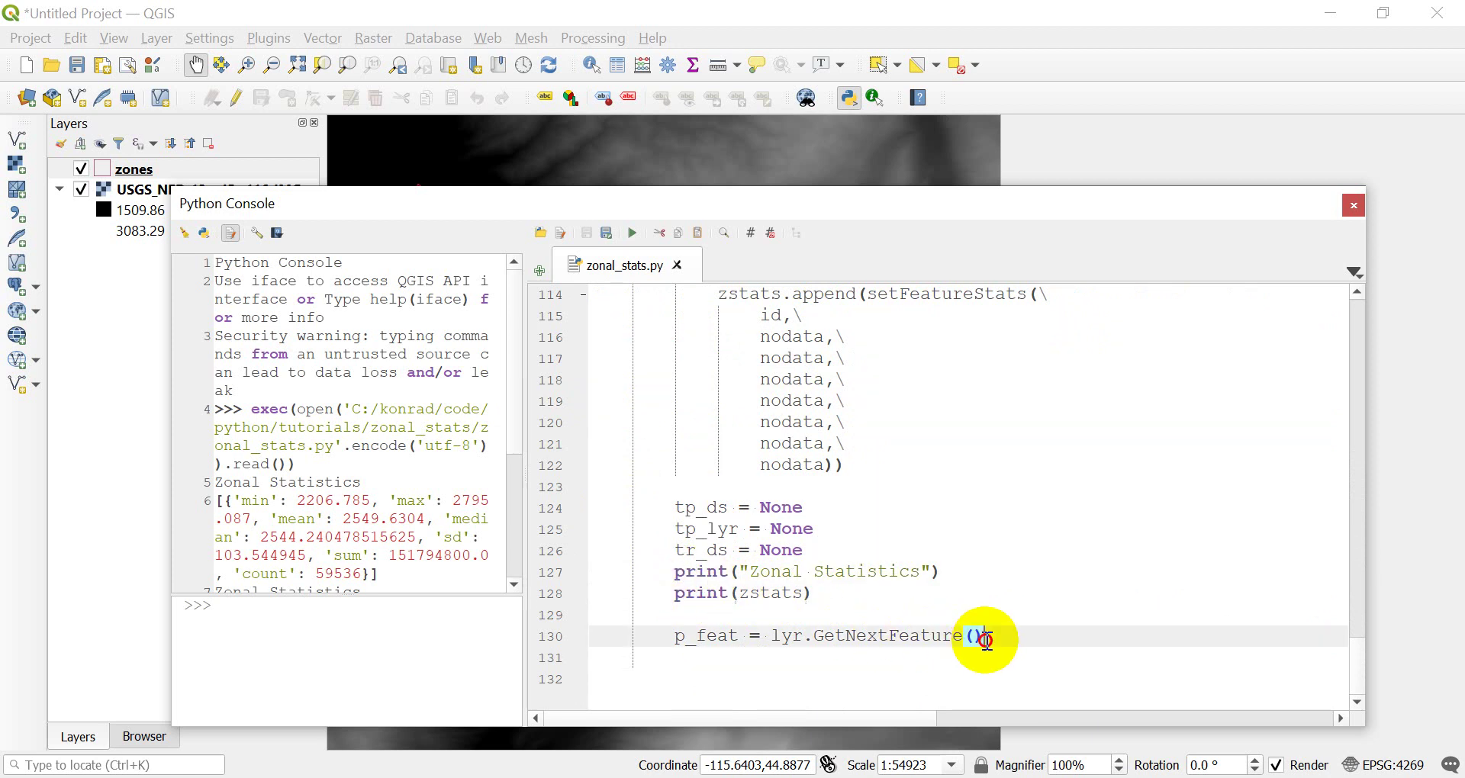
# Paste print("Zonal Statistics") and print(zstats) at lines 132–133, dedented outside the loop
pyautogui.press('Return')
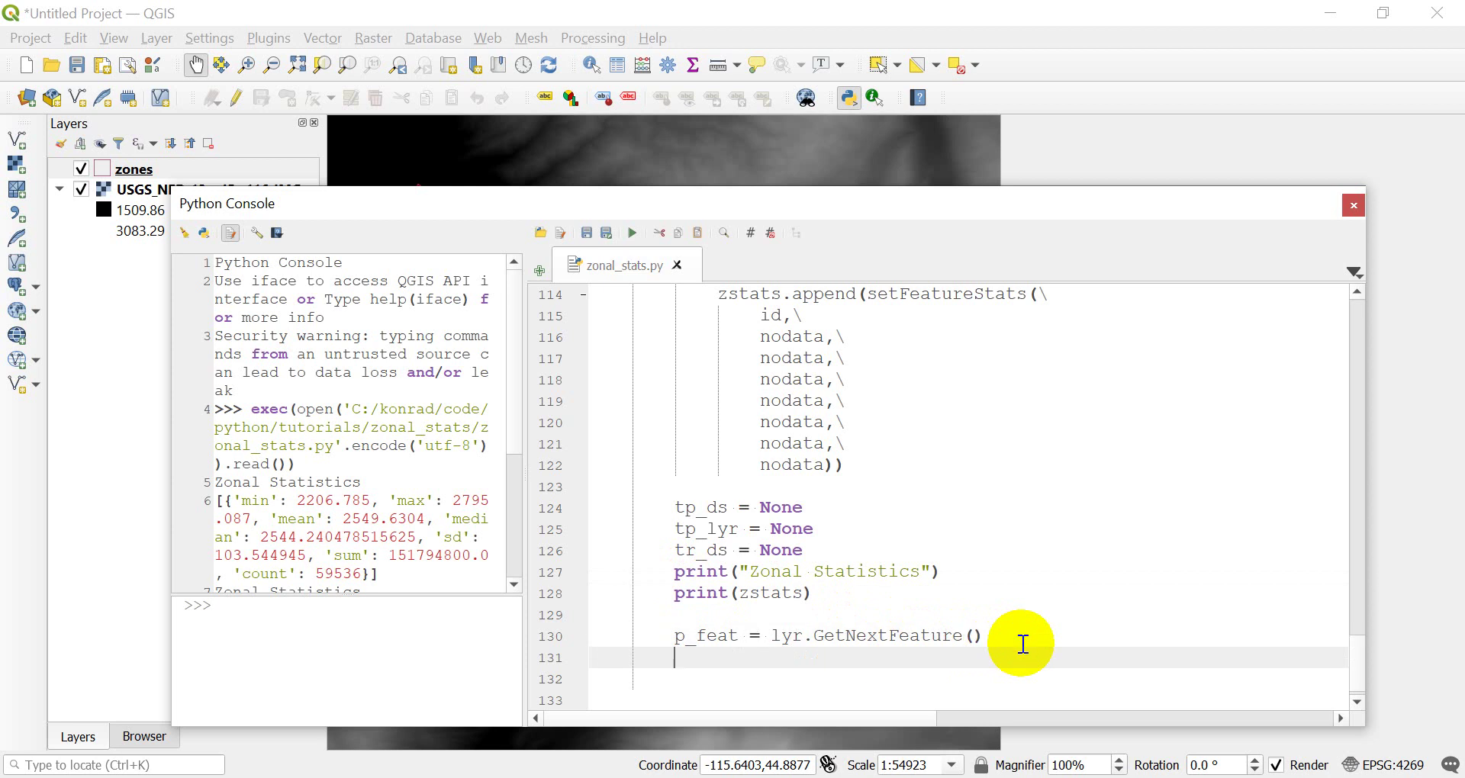
pyautogui.scroll(20, 769, 554)
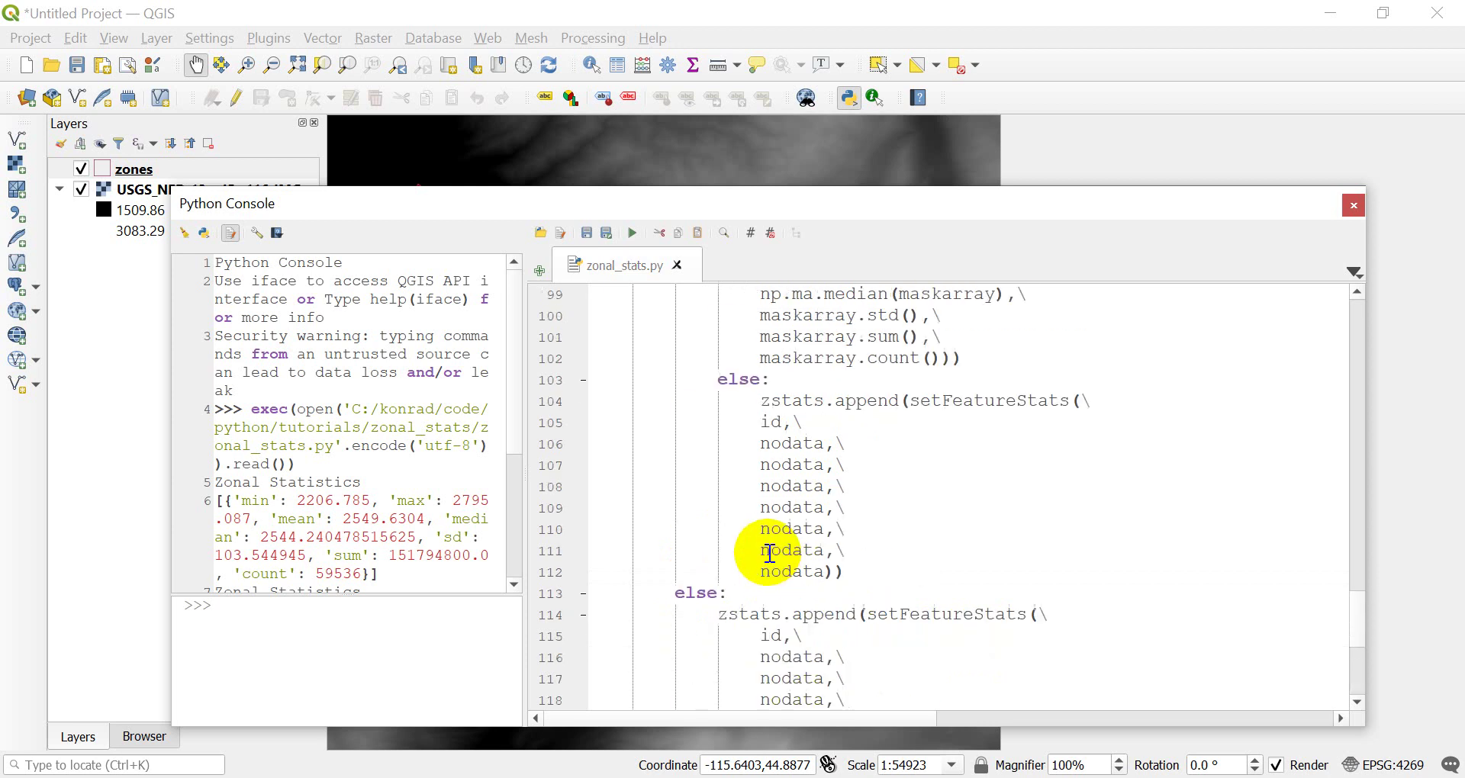
pyautogui.scroll(-20, 767, 554)
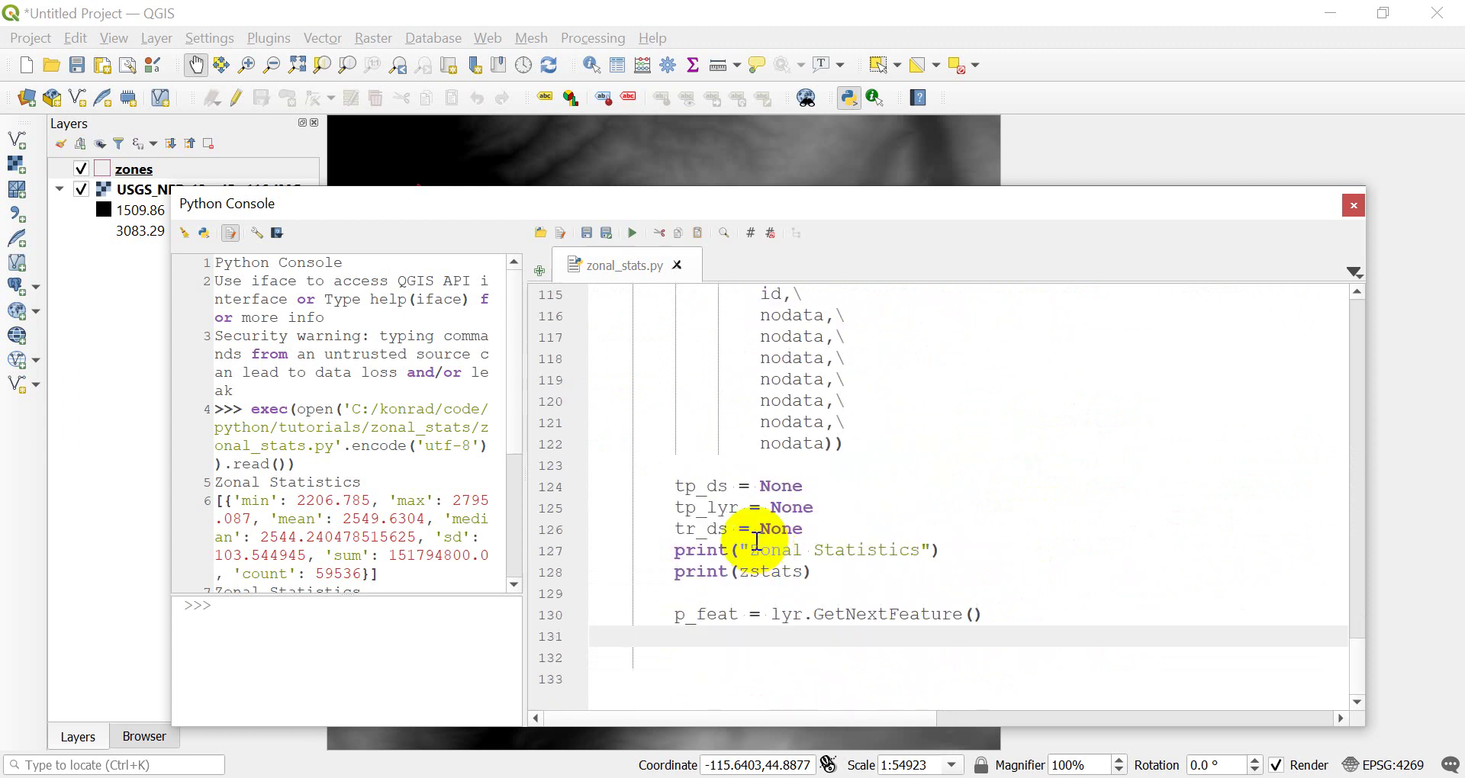
pyautogui.scroll(20, 758, 541)
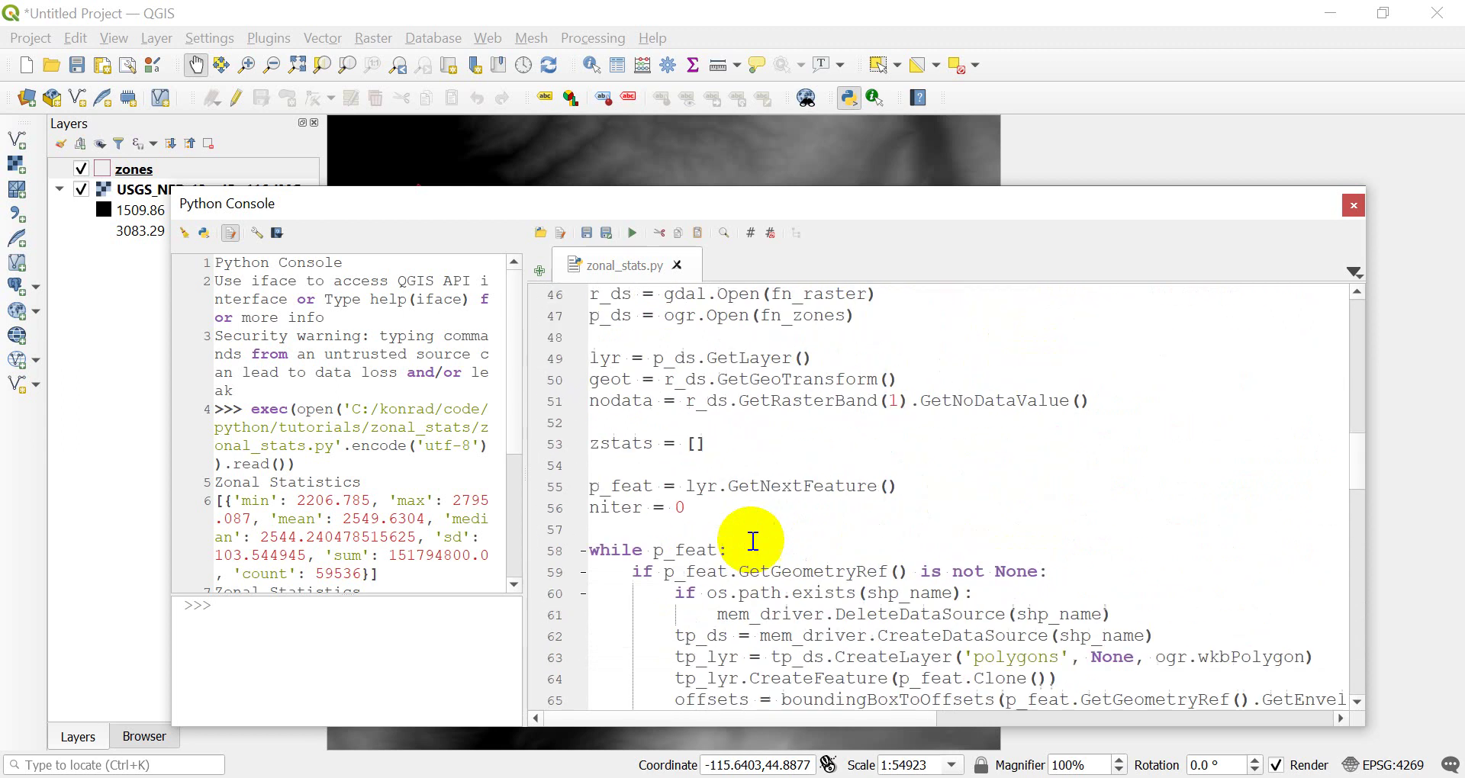
pyautogui.scroll(-20, 641, 508)
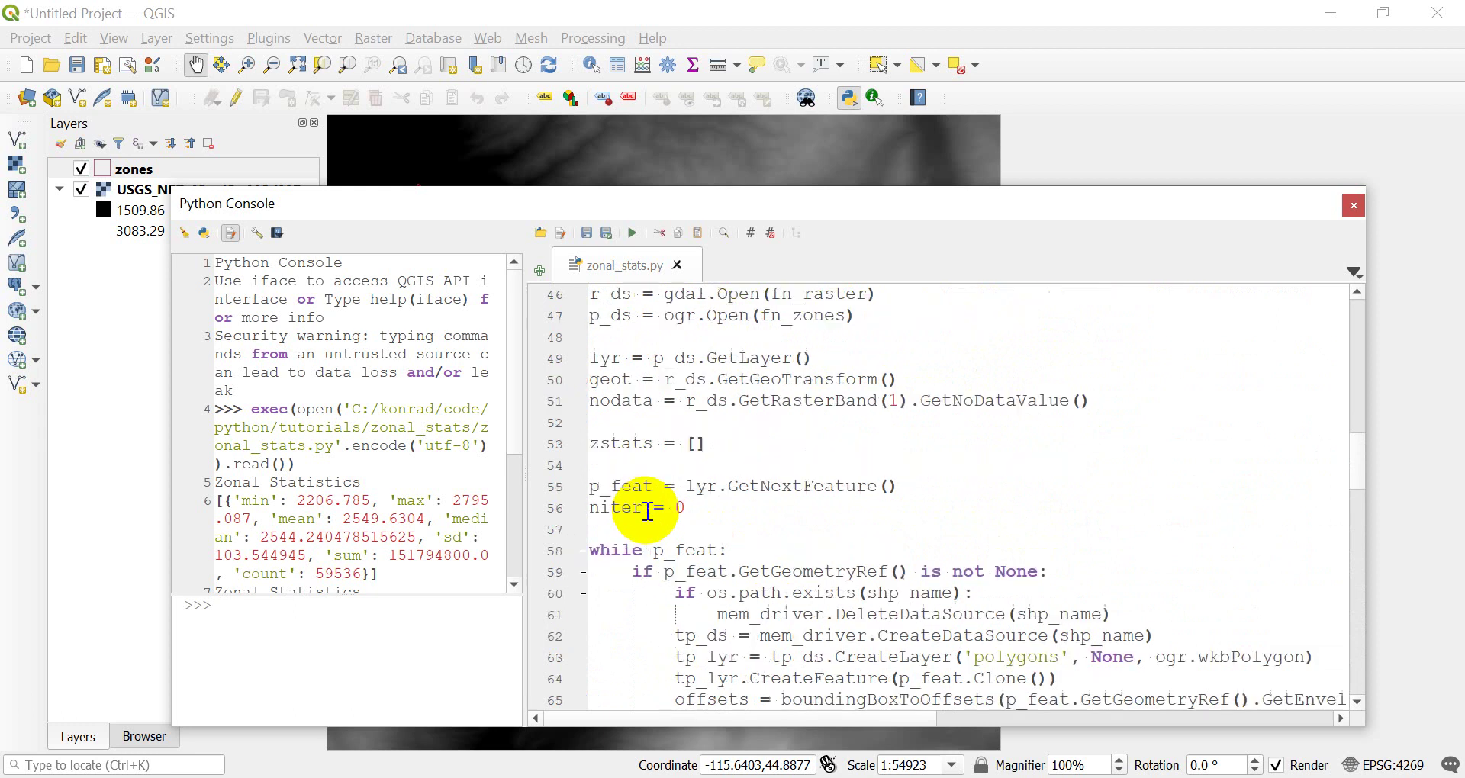
pyautogui.press('Return')
pyautogui.hotkey('ctrl', 'v')
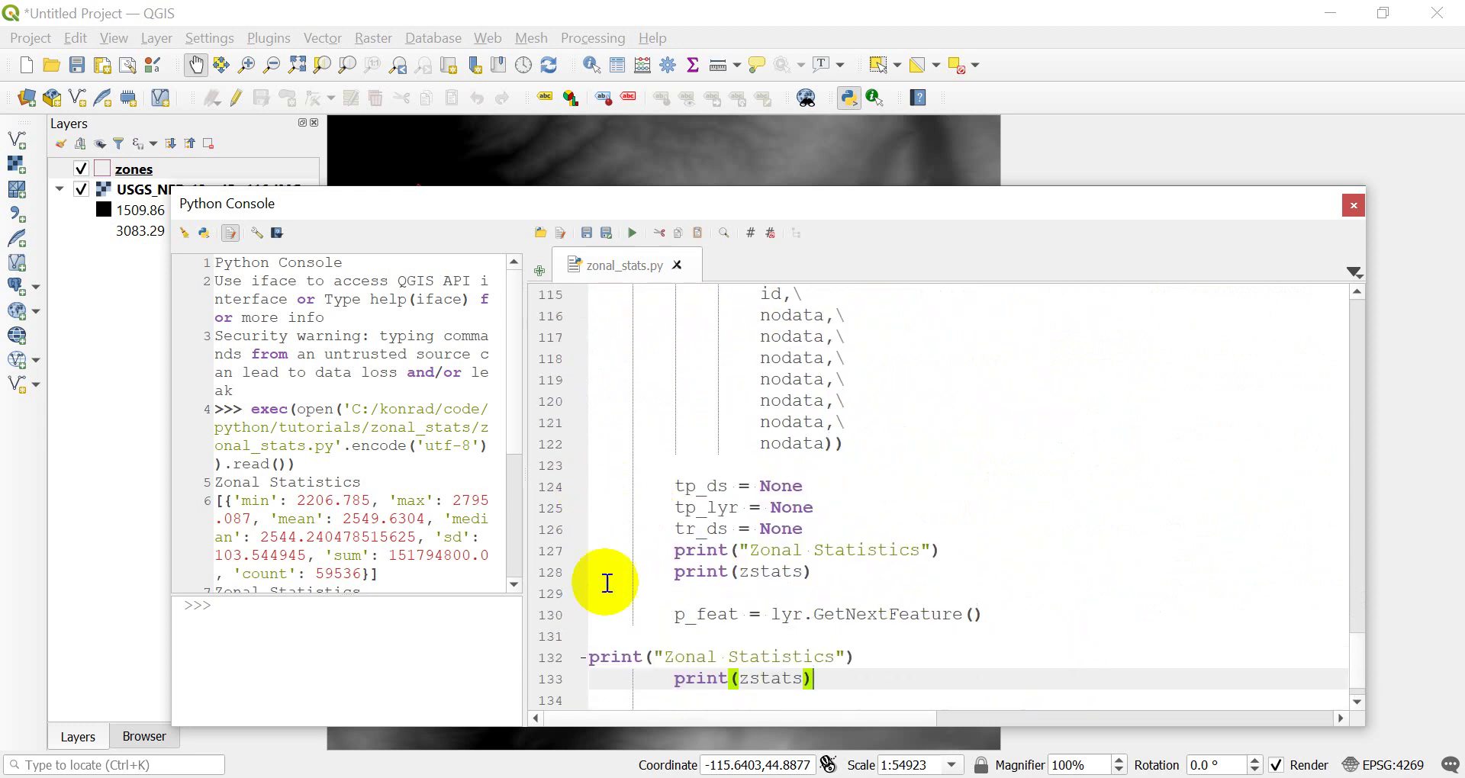
pyautogui.press('BackSpace')
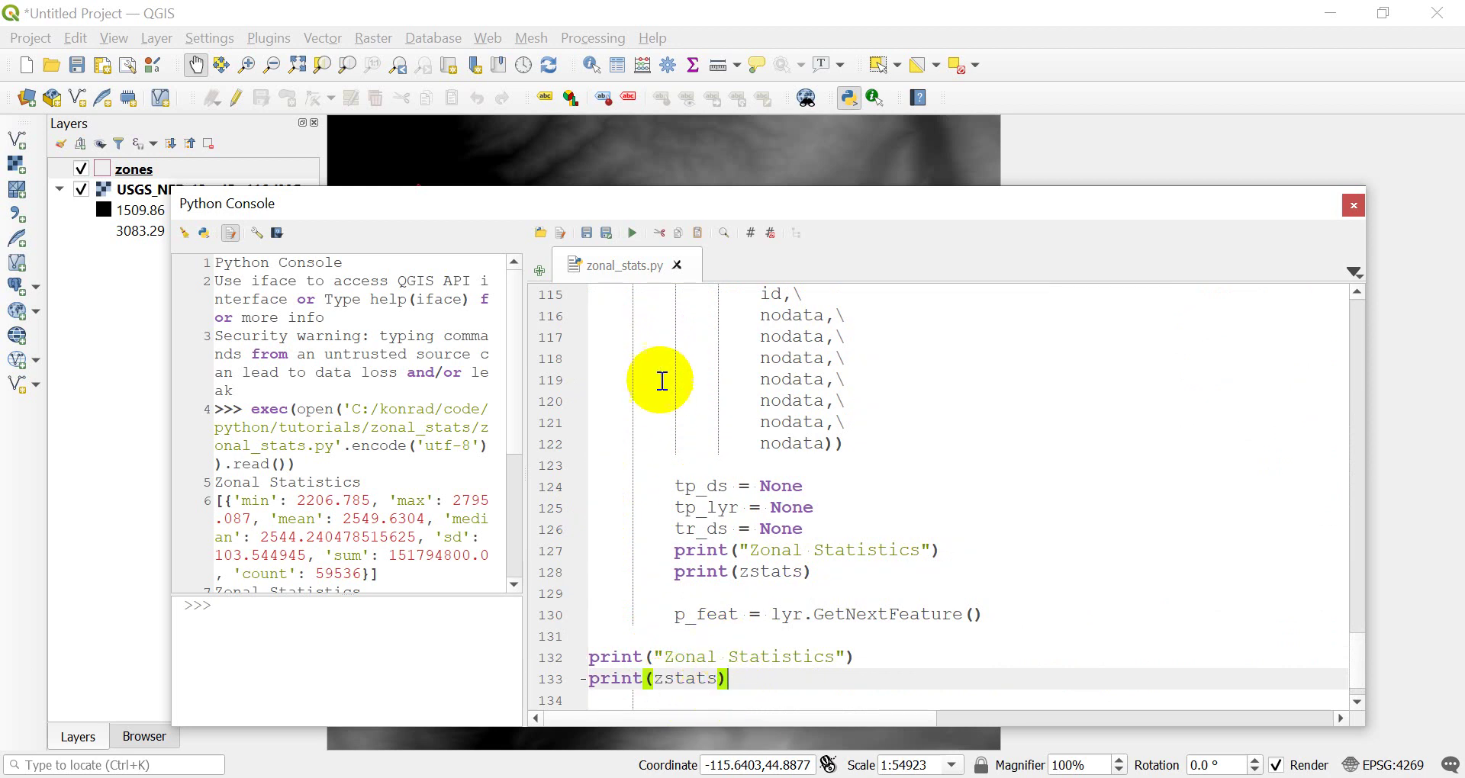
# Run the edited script and widen the output to show counts 59536 and 169448
pyautogui.click(632, 234)
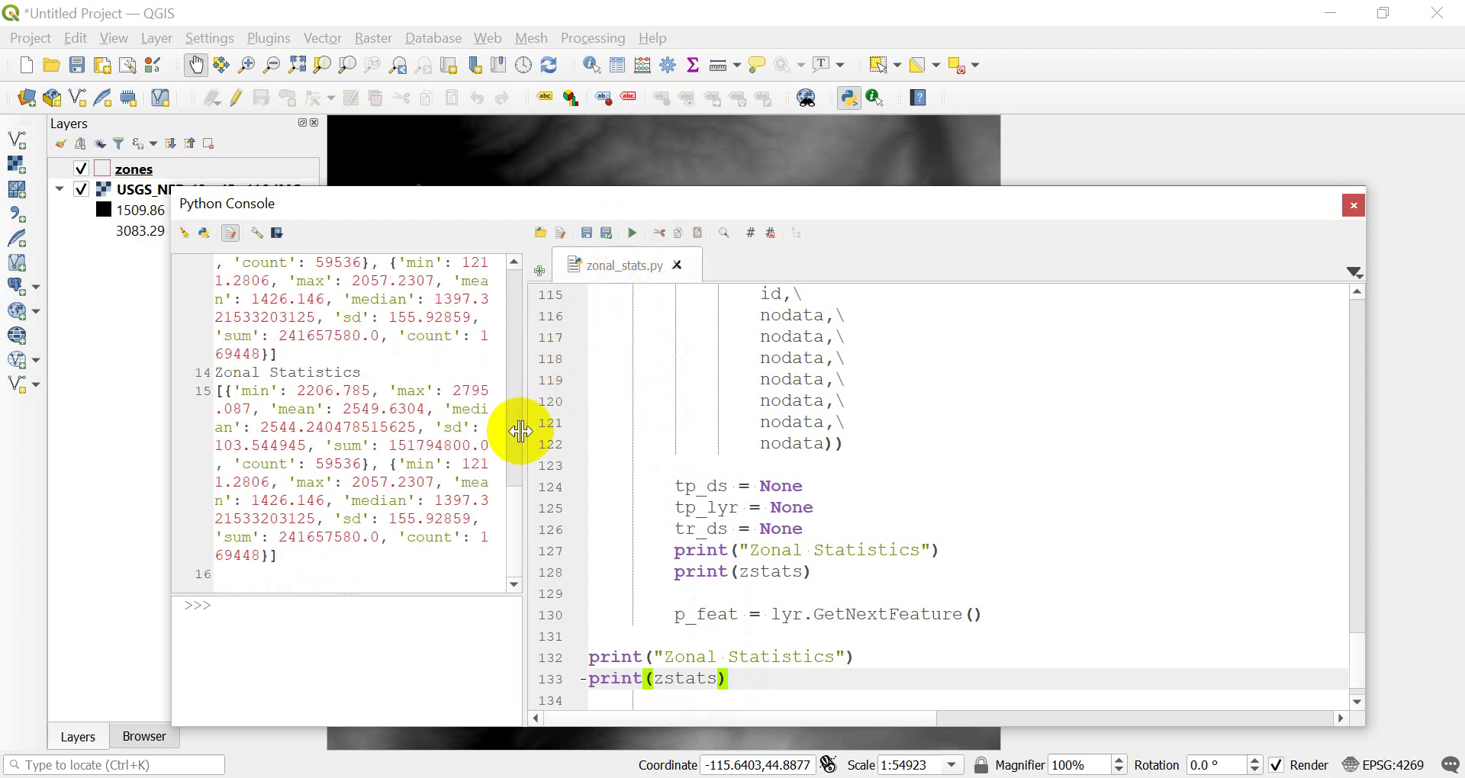
pyautogui.moveTo(521, 432); pyautogui.dragTo(848, 402)
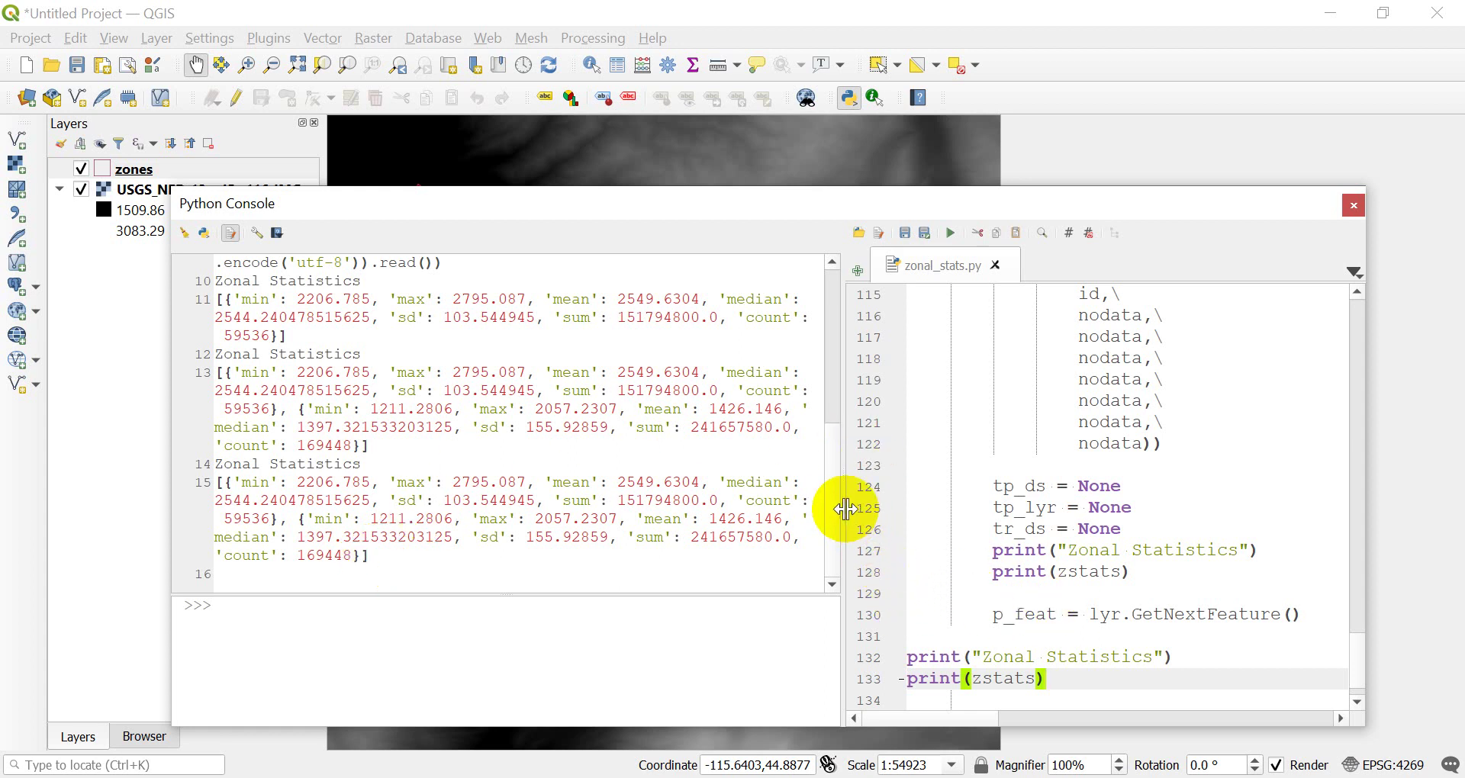
# Drag the console splitter left so the zonal_stats.py editor gets more room
pyautogui.moveTo(844, 509); pyautogui.dragTo(648, 511)
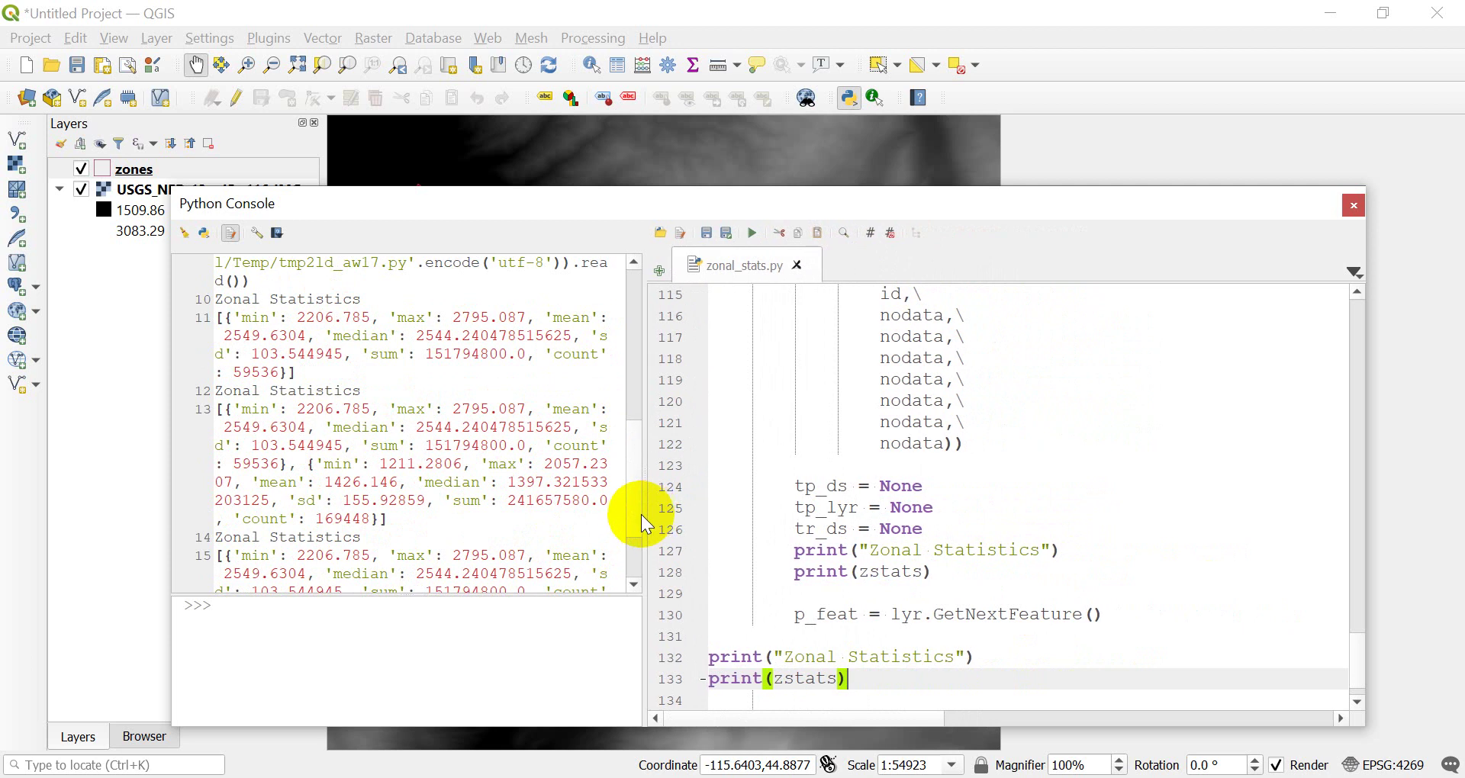